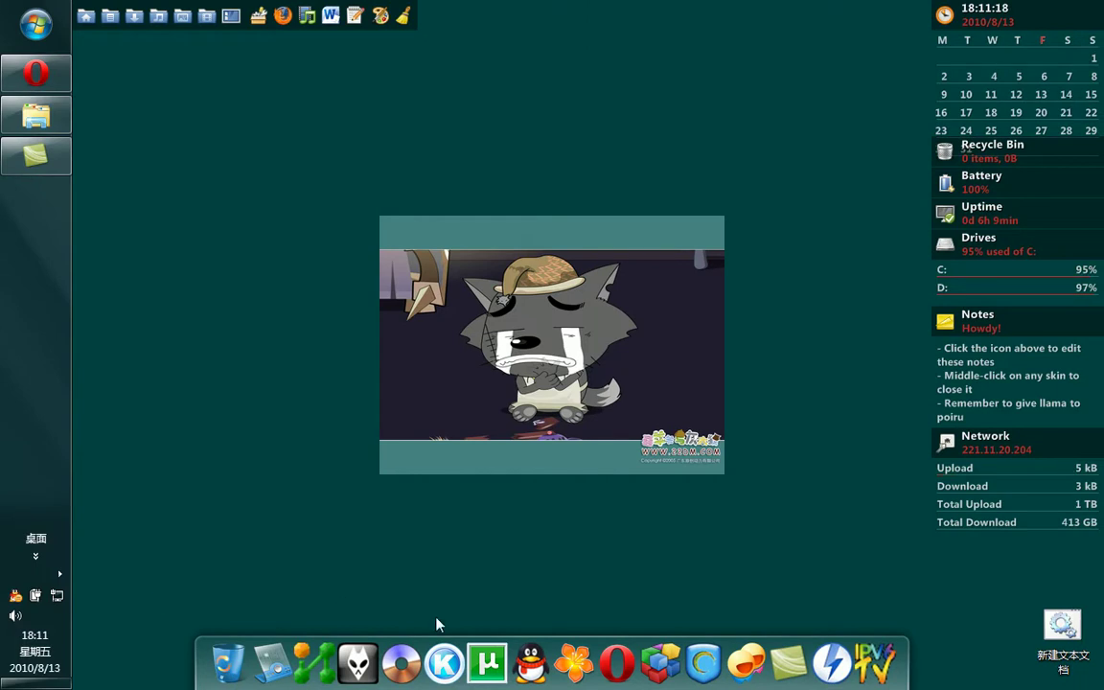
pyautogui.click(489, 662)
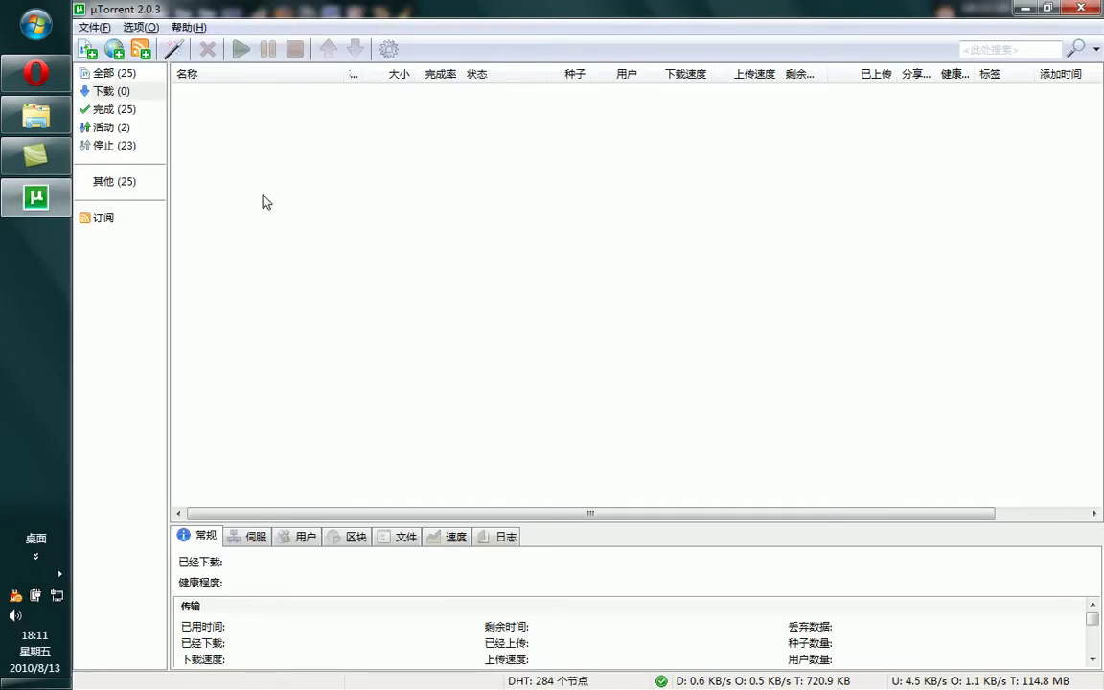
pyautogui.click(1025, 8)
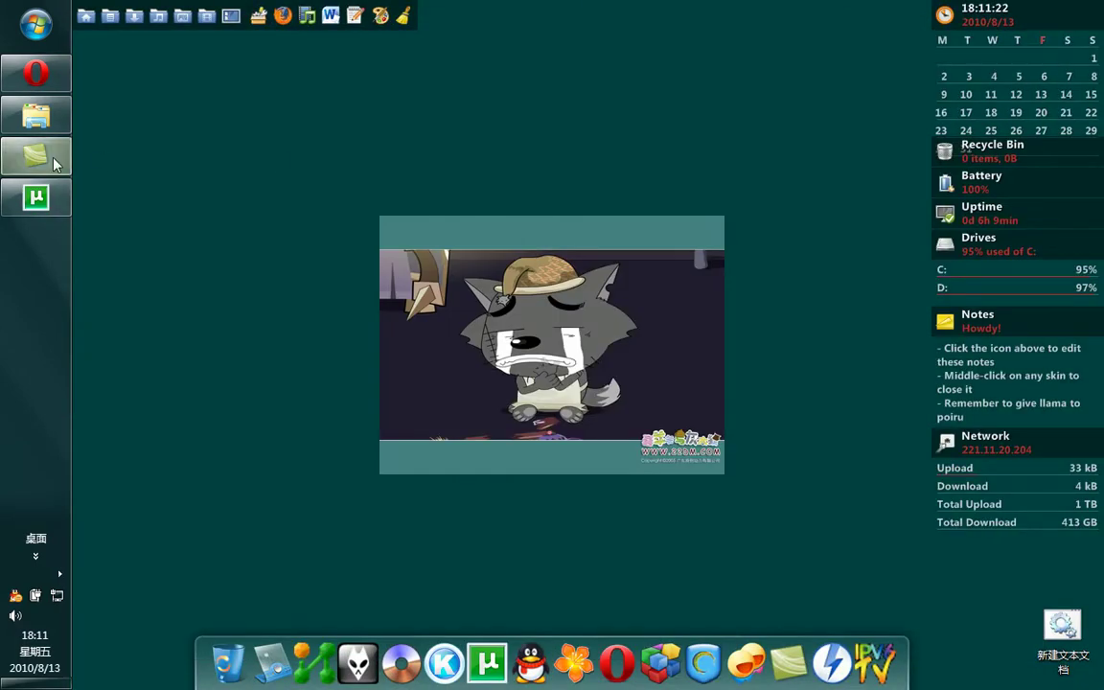
pyautogui.click(105, 192)
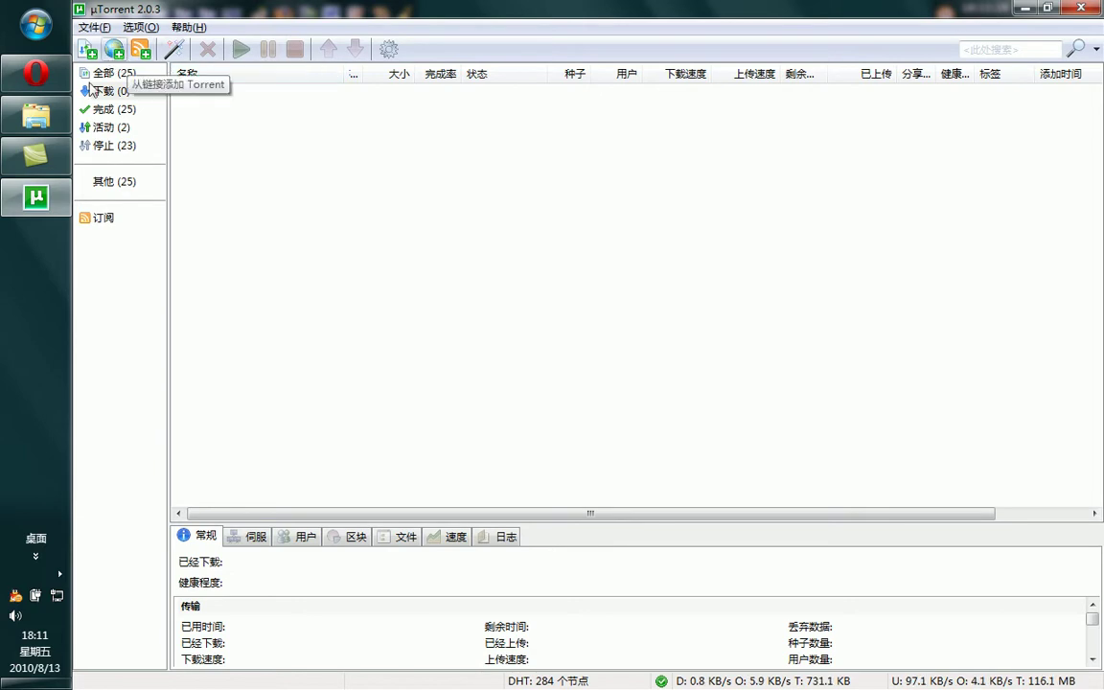
pyautogui.click(55, 144)
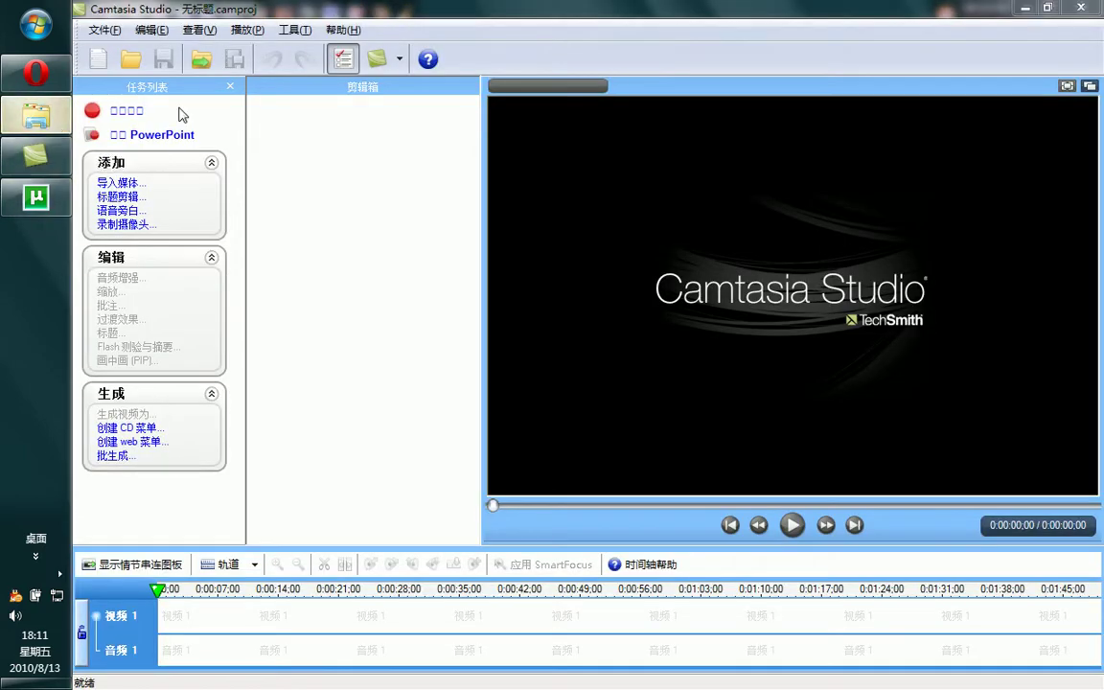
pyautogui.click(36, 116)
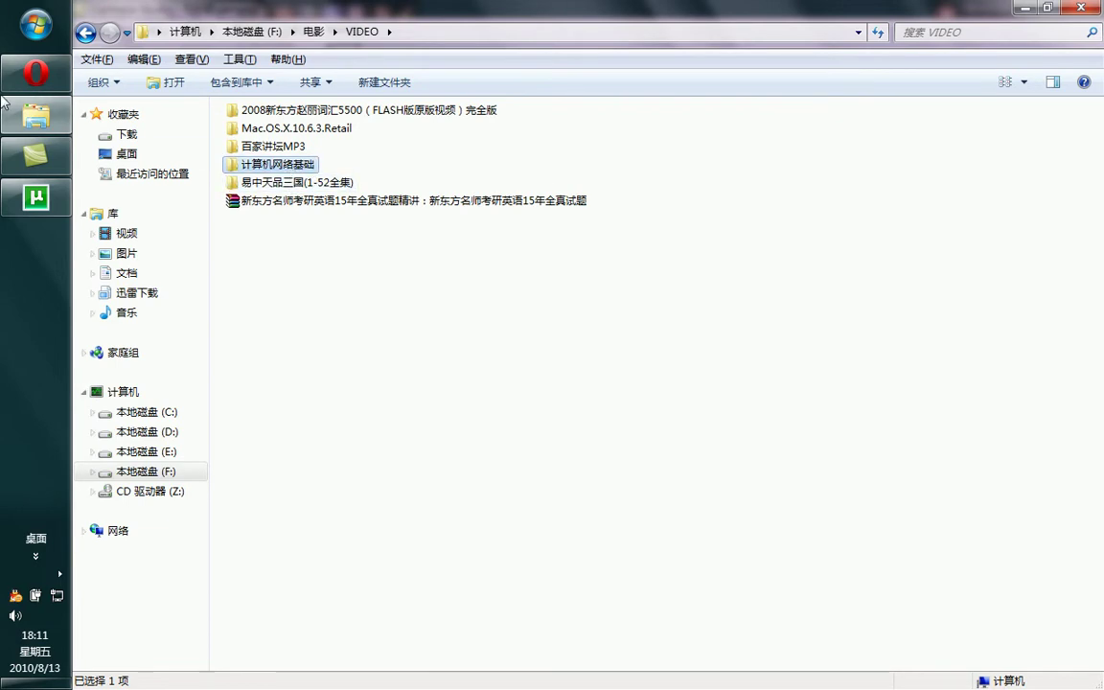
pyautogui.click(53, 77)
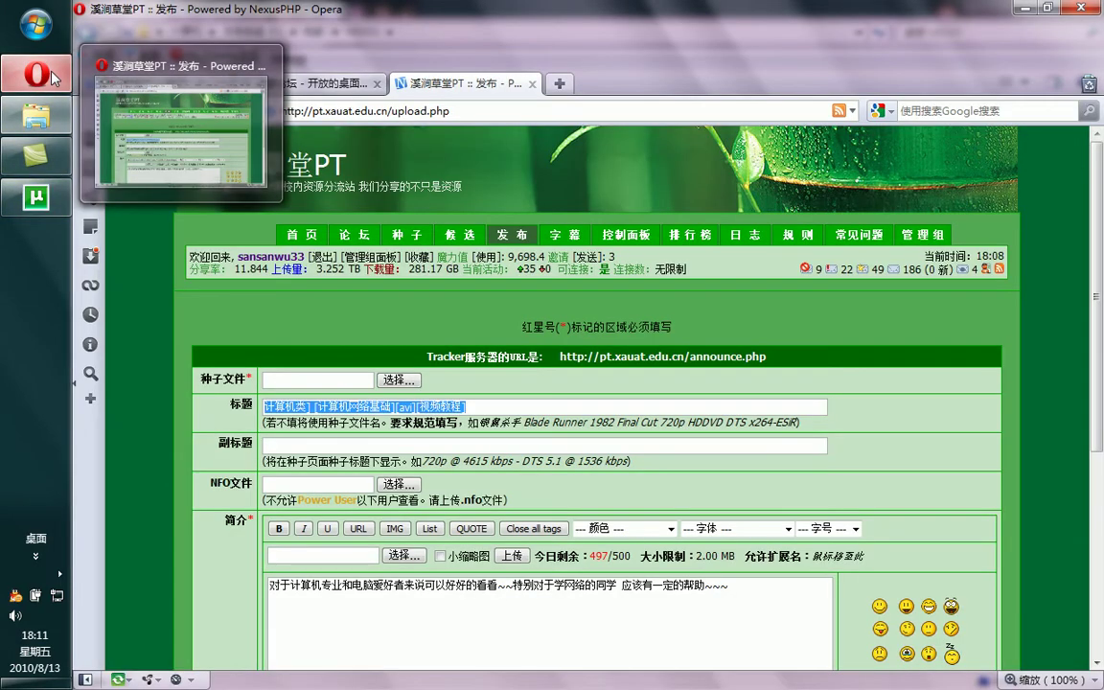
pyautogui.click(163, 86)
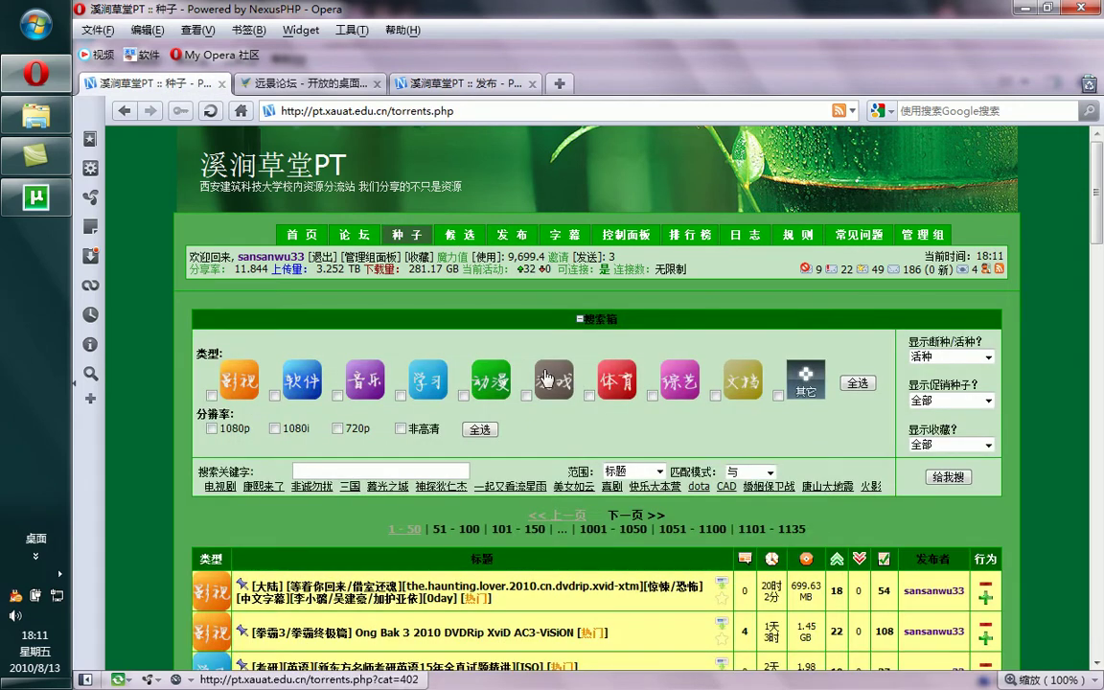
pyautogui.click(512, 235)
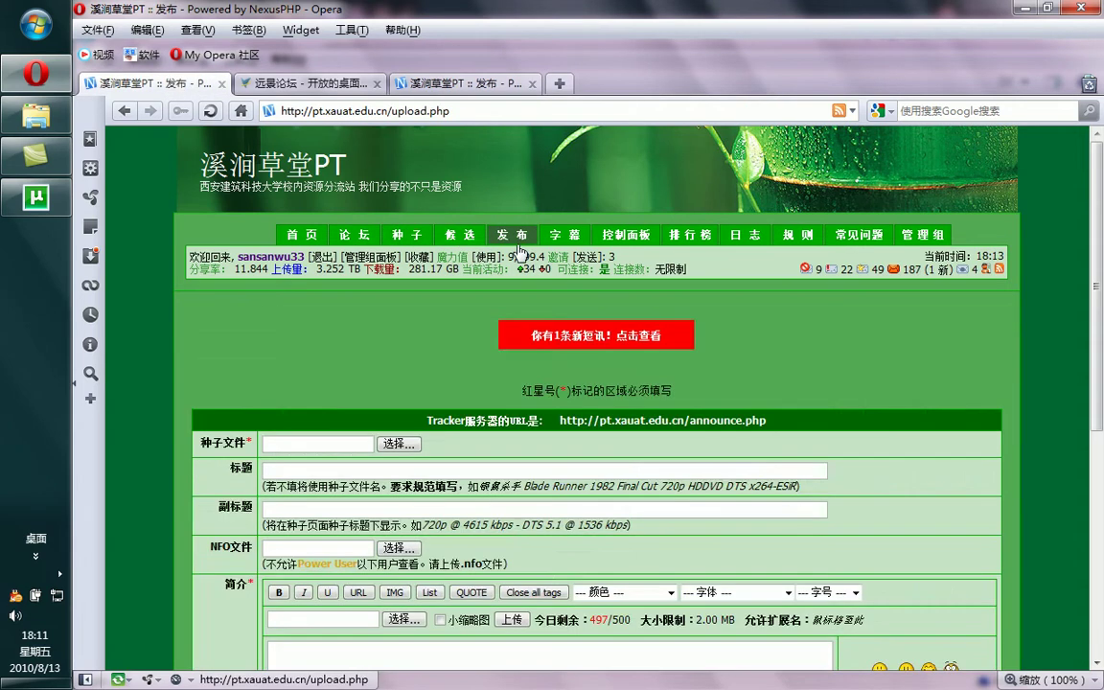
pyautogui.scroll(-2, 482, 422)
pyautogui.moveTo(557, 324); pyautogui.dragTo(779, 326)
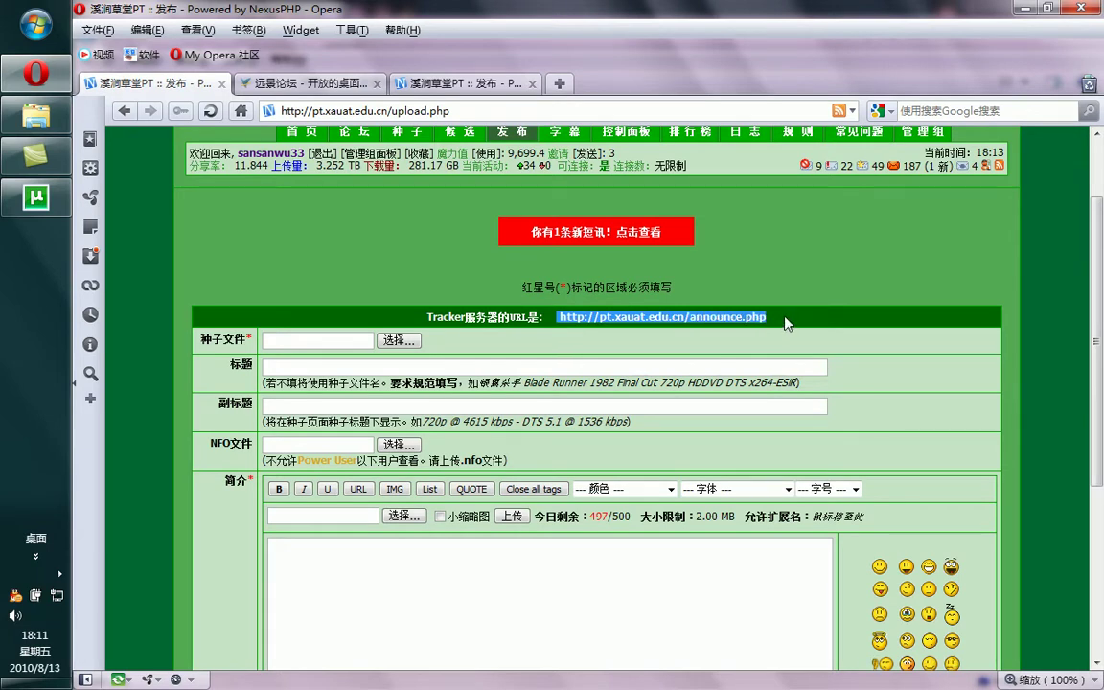
pyautogui.click(38, 196)
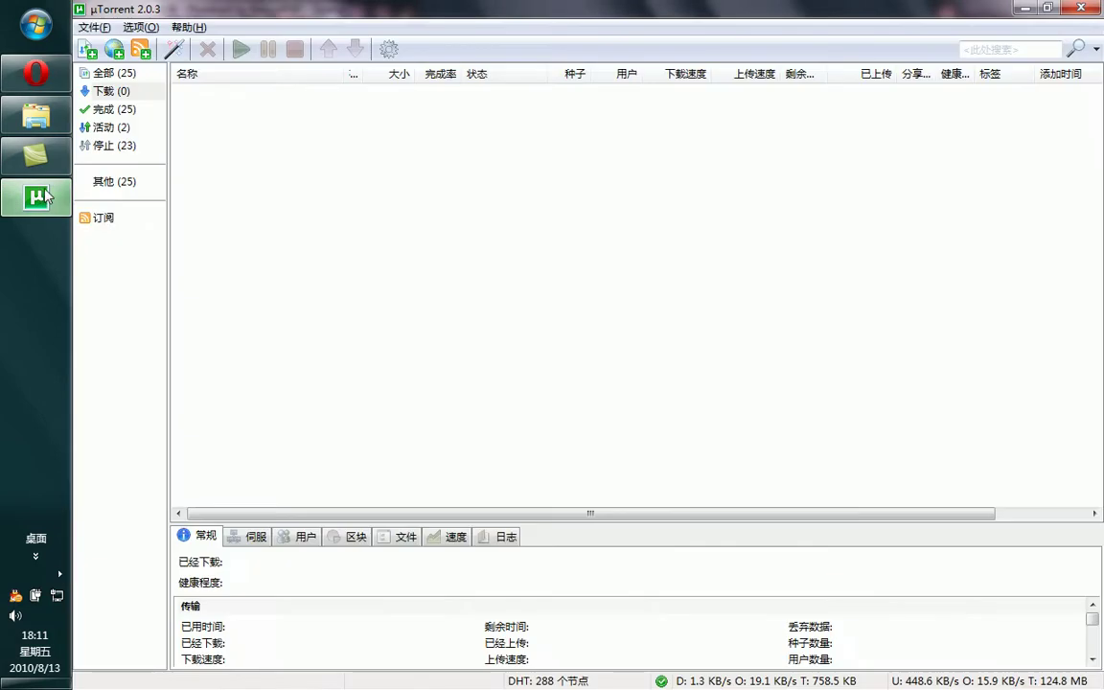
pyautogui.click(100, 29)
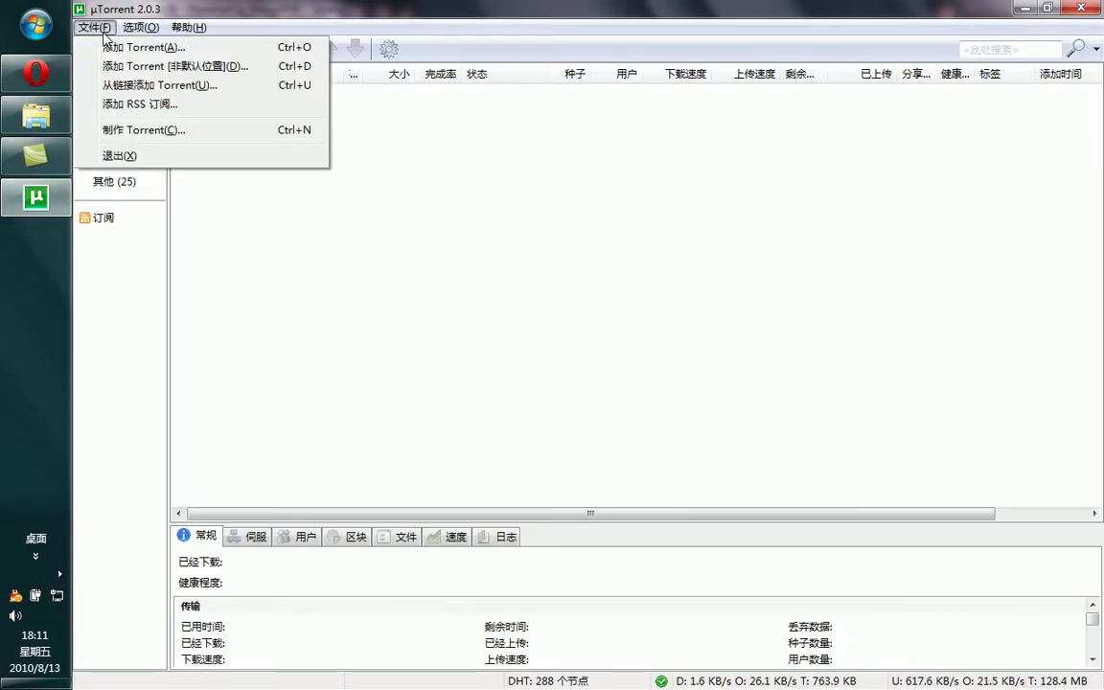
pyautogui.click(159, 131)
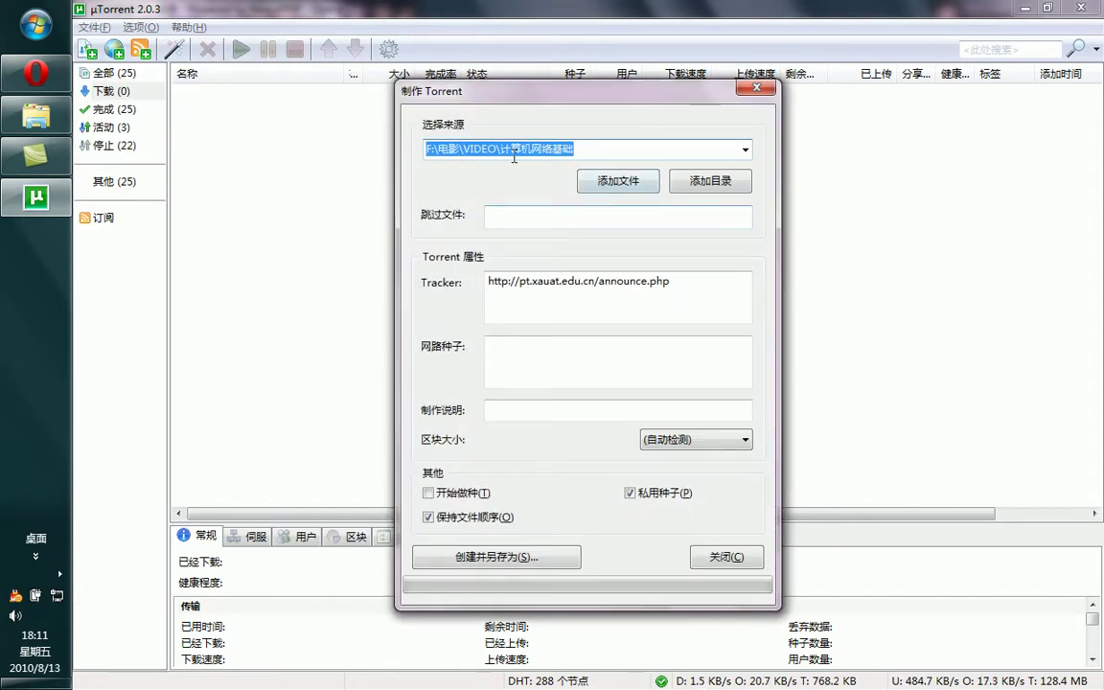
pyautogui.moveTo(671, 280); pyautogui.dragTo(487, 281)
pyautogui.moveTo(698, 280); pyautogui.dragTo(485, 278)
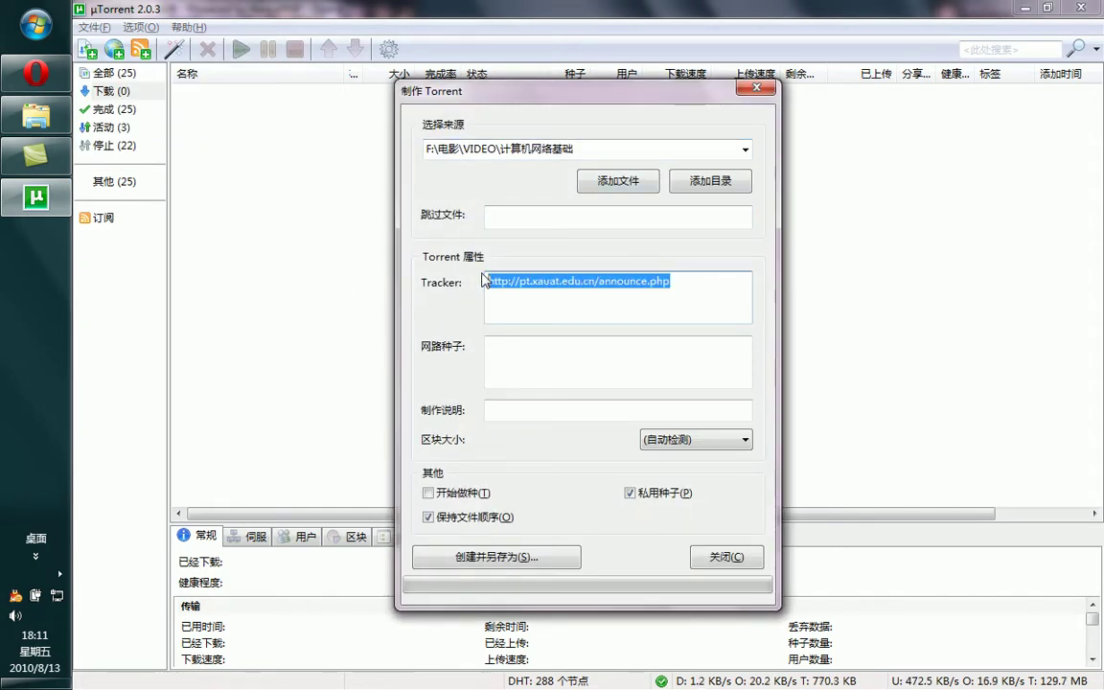
pyautogui.click(701, 285)
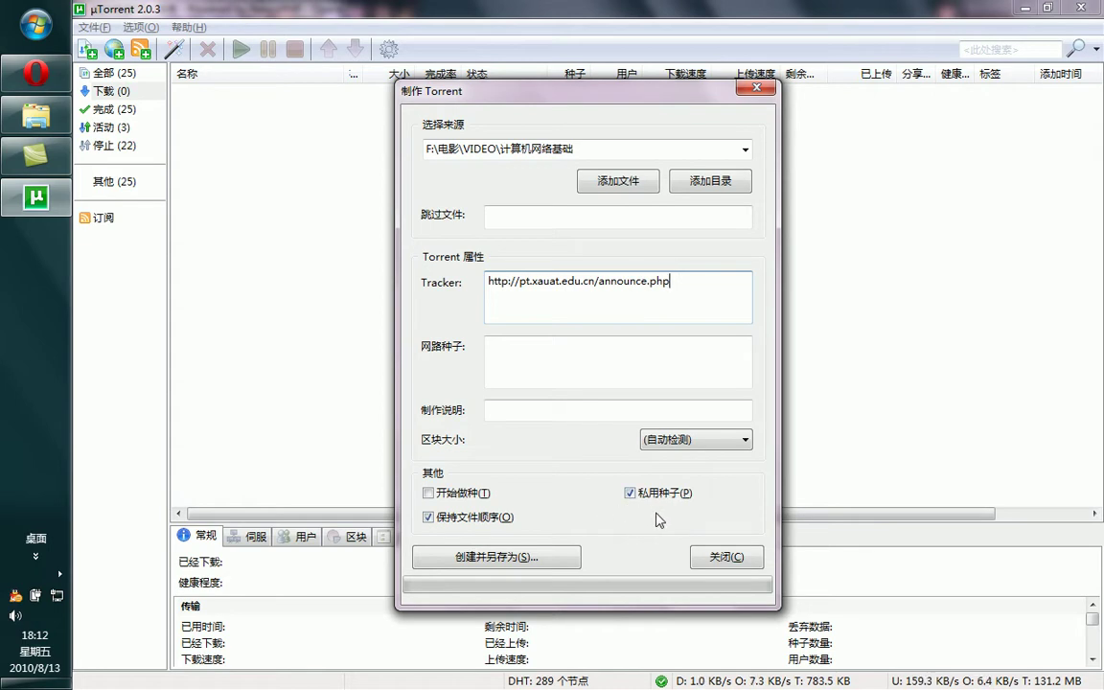
pyautogui.click(542, 522)
pyautogui.click(433, 522)
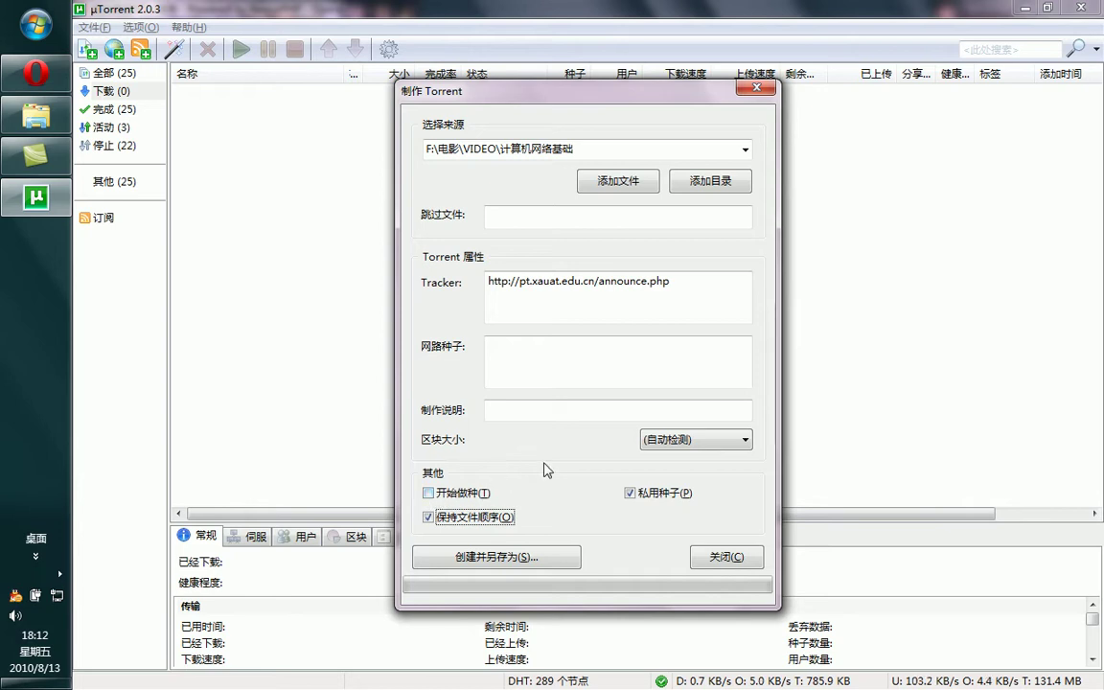
# Step: Set the new torrent's source to the directory F:\电影\VIDEO\计算机网络基础
pyautogui.moveTo(604, 98); pyautogui.dragTo(649, 92)
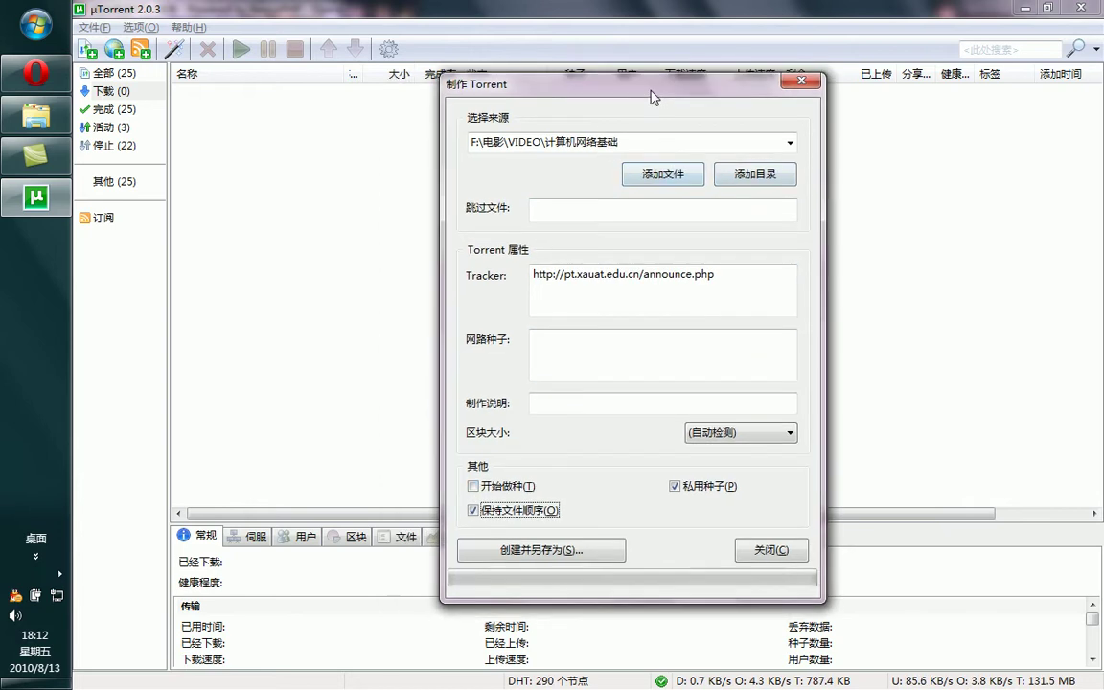
pyautogui.click(35, 115)
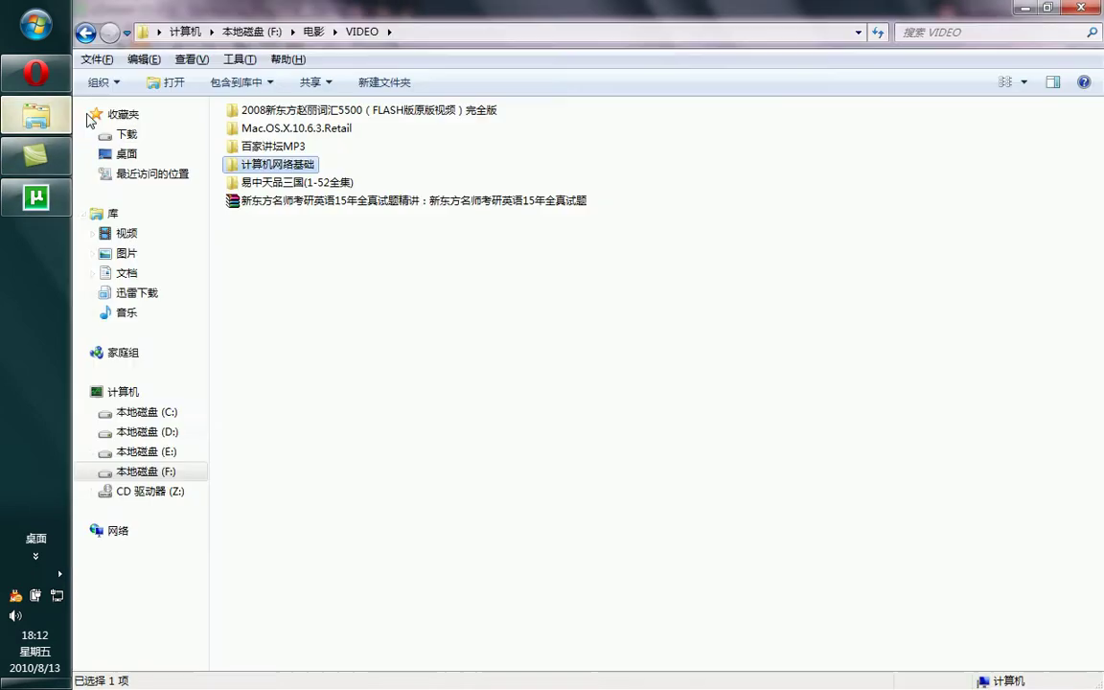
pyautogui.moveTo(301, 171); pyautogui.dragTo(741, 192)
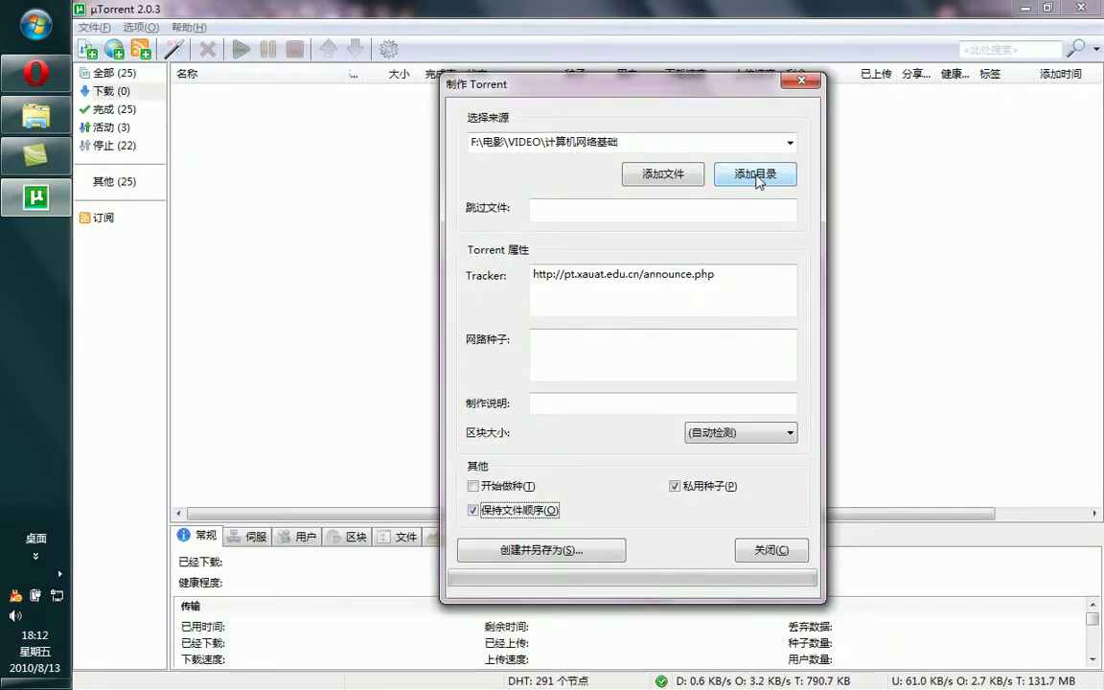
pyautogui.click(757, 177)
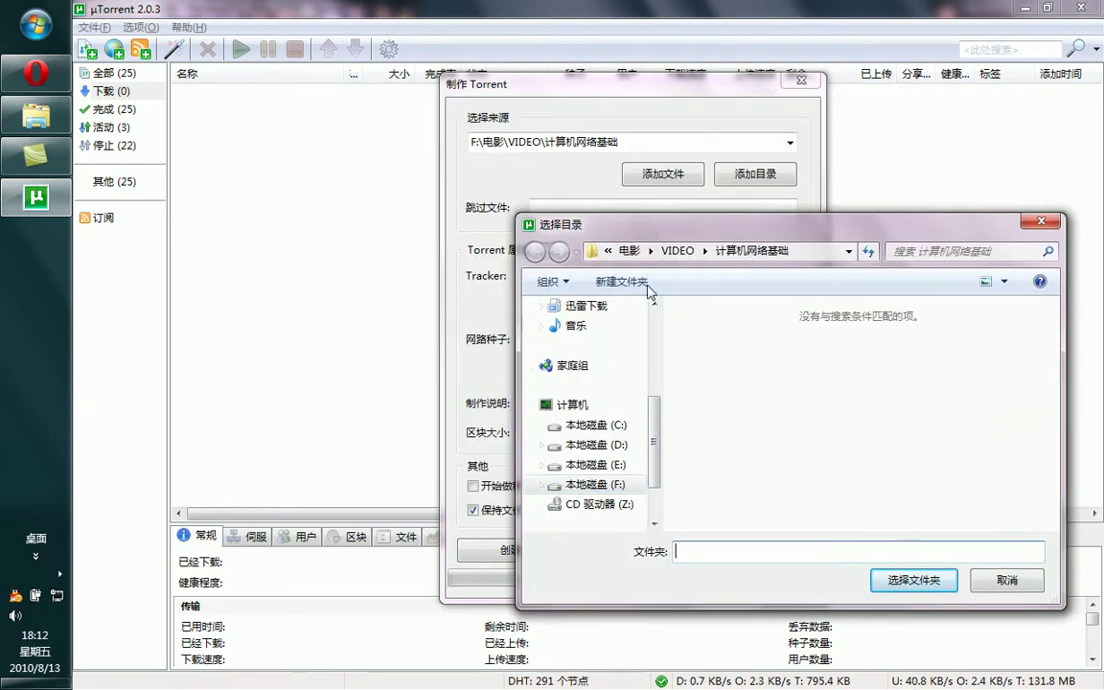
pyautogui.scroll(-1, 647, 484)
pyautogui.click(623, 446)
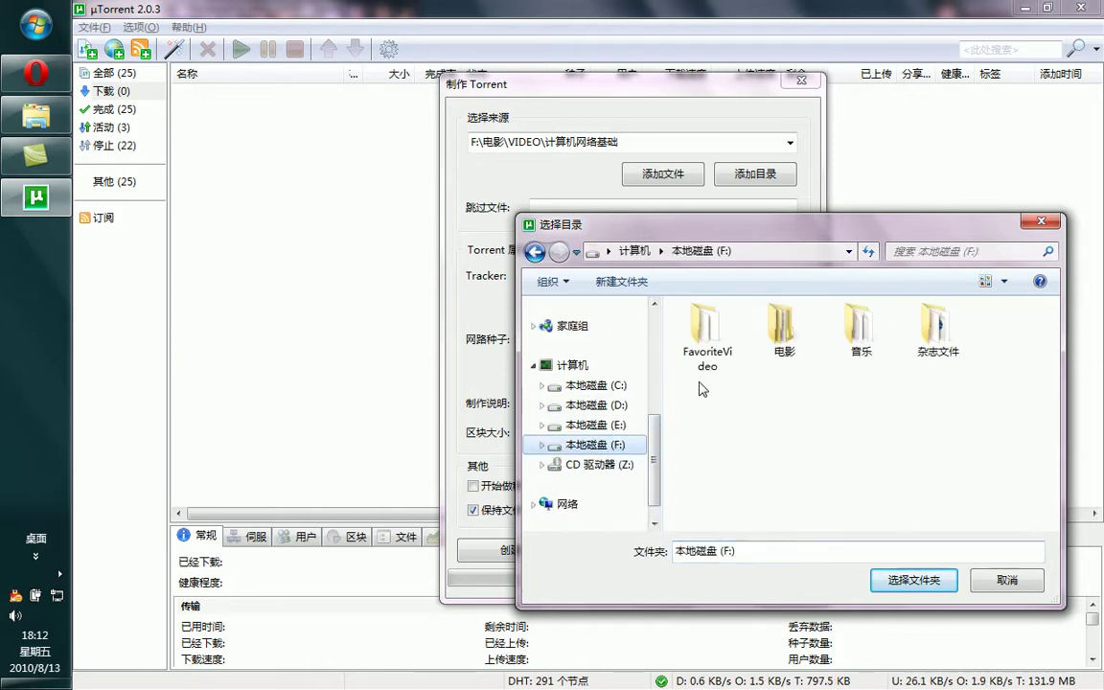
pyautogui.doubleClick(784, 324)
pyautogui.doubleClick(936, 326)
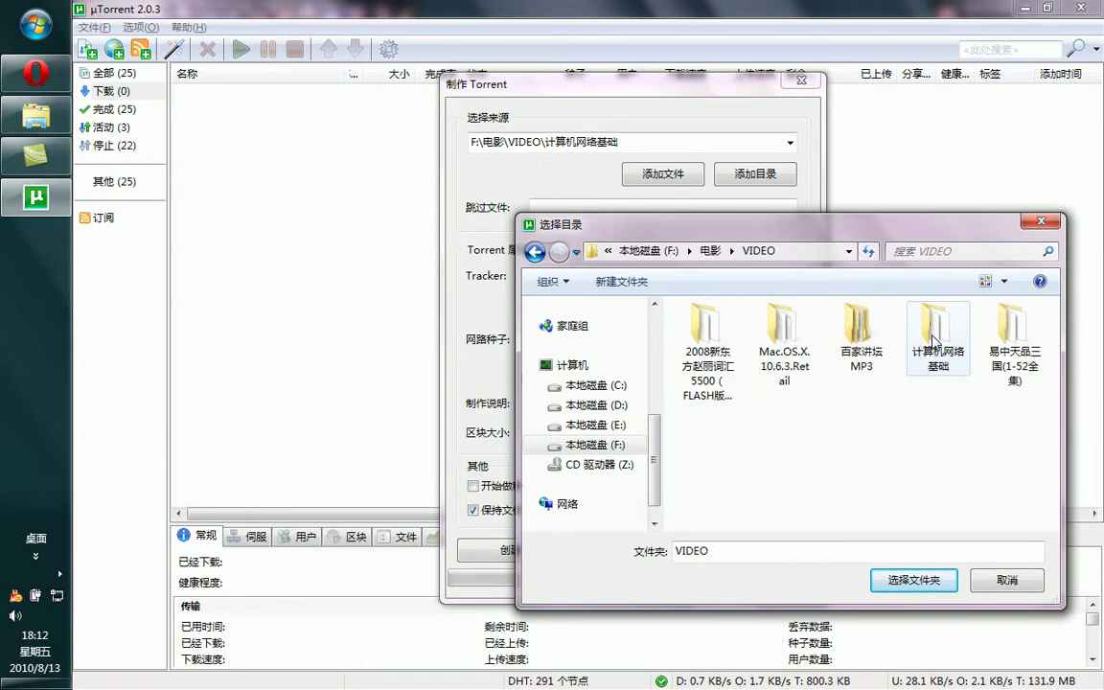
pyautogui.click(940, 351)
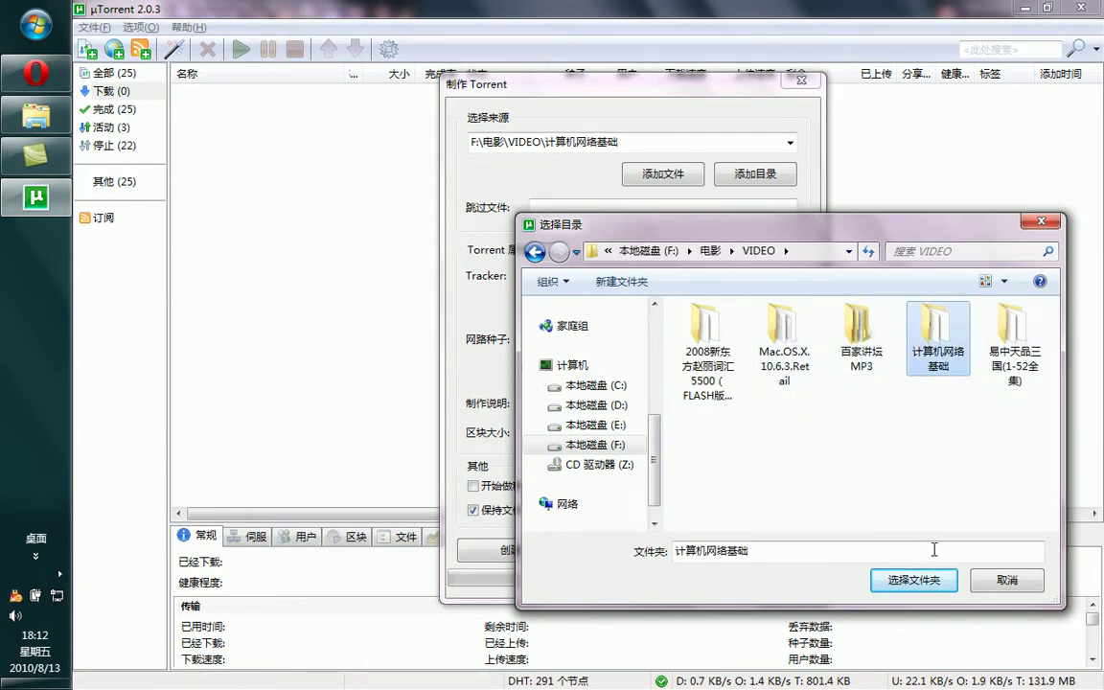
pyautogui.click(913, 581)
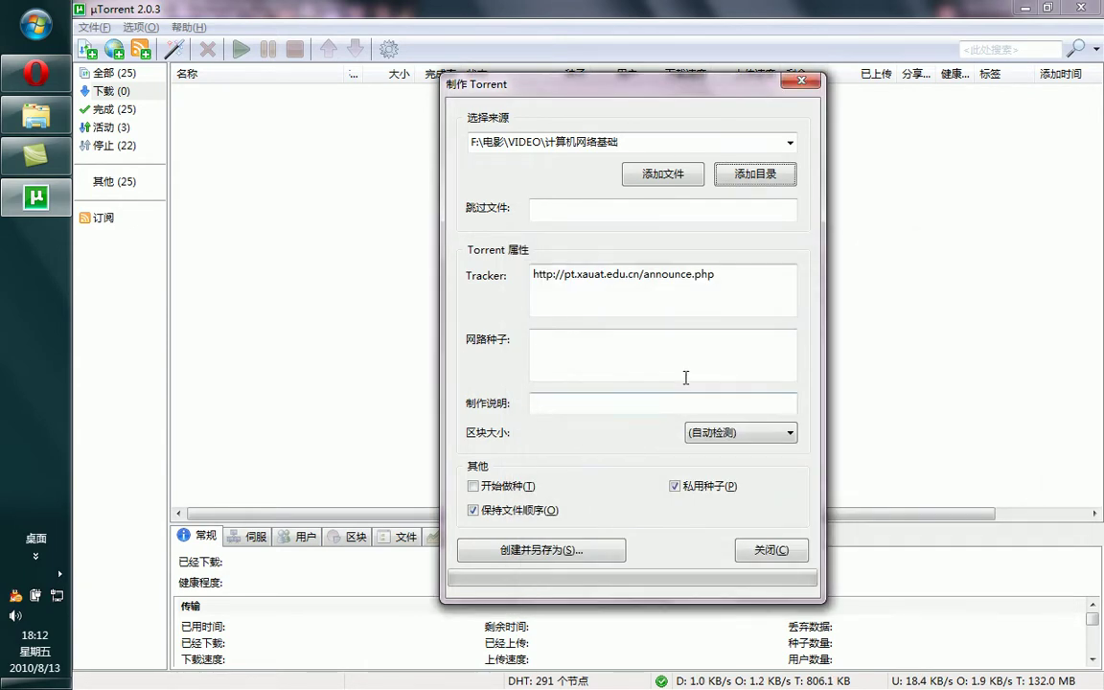
# Step: Start creating the torrent and view the 发布 form in Opera while it is being generated
pyautogui.moveTo(618, 97); pyautogui.dragTo(551, 82)
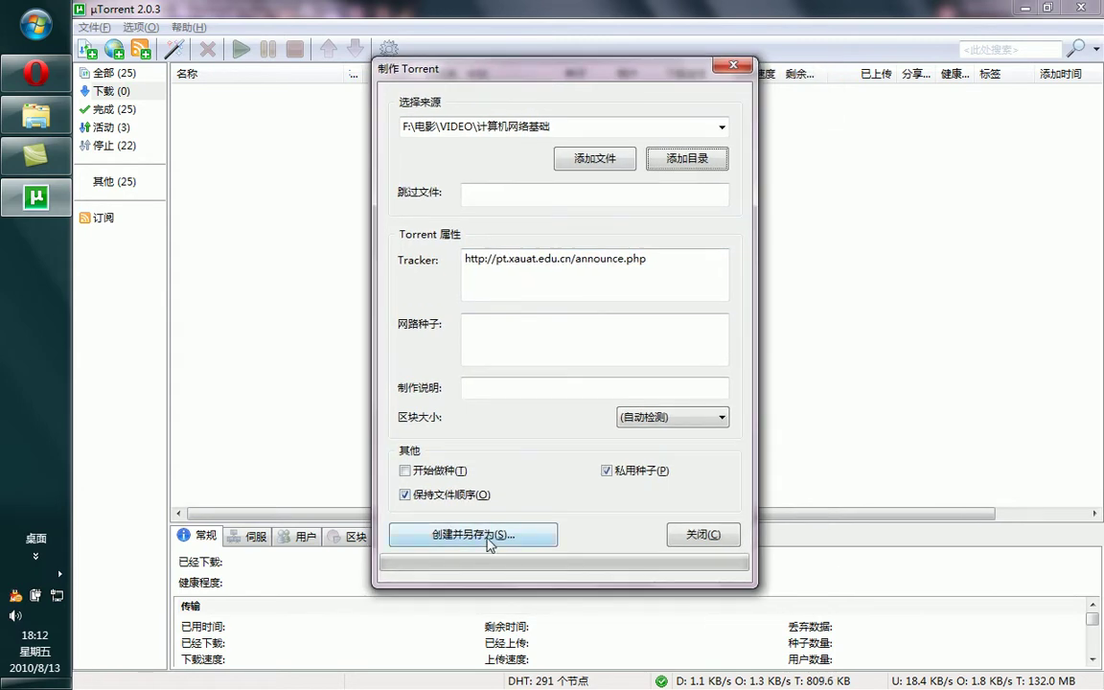
pyautogui.click(492, 536)
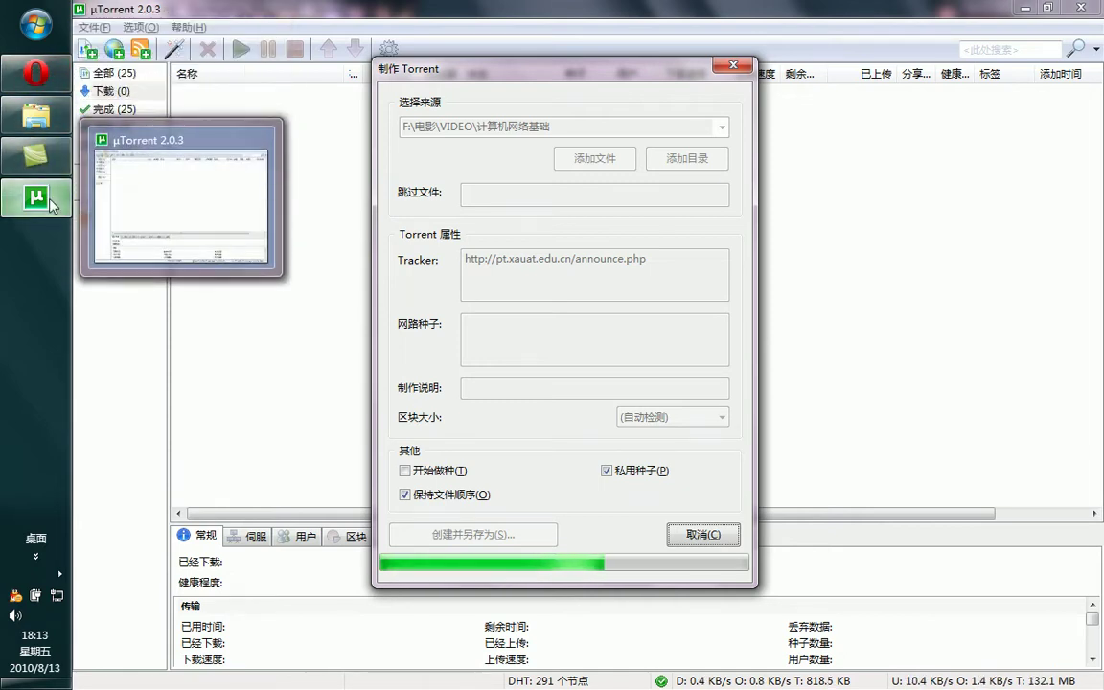
pyautogui.click(29, 88)
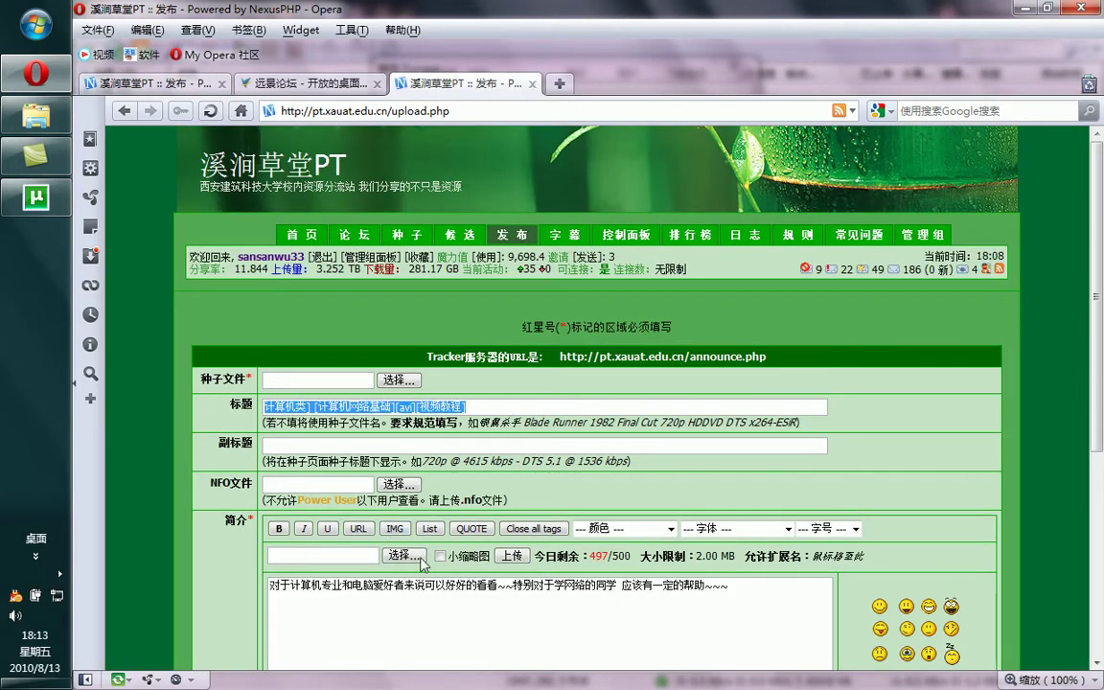
pyautogui.scroll(-6, 387, 523)
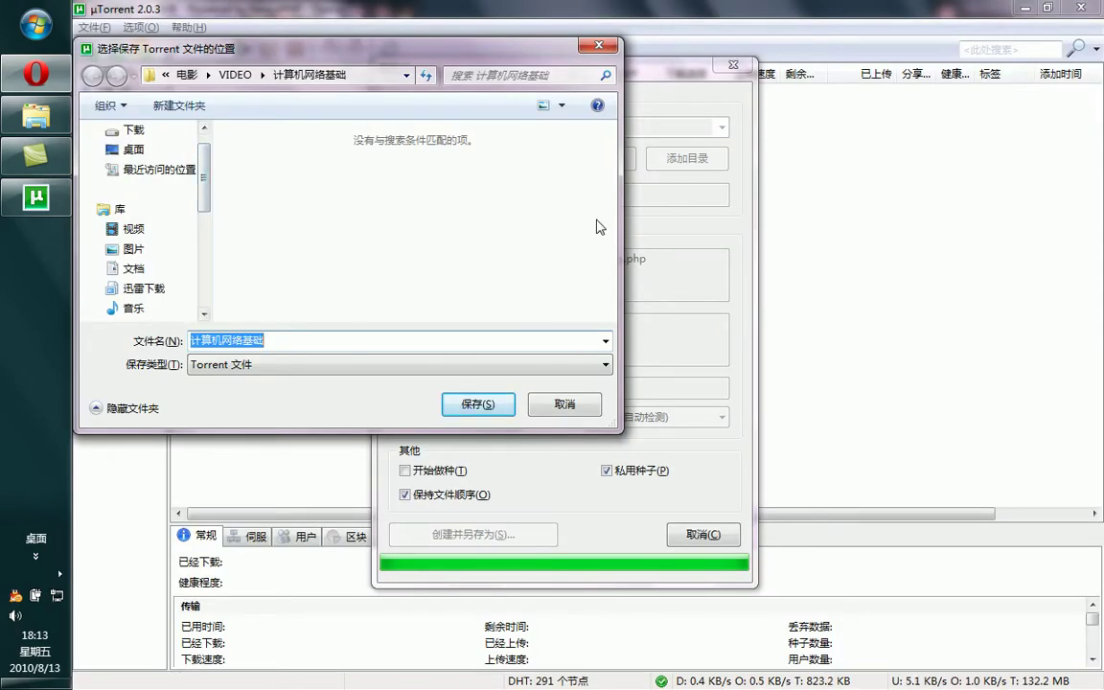
# Step: Save the torrent on drive D: as 计算机网络基础 with the Torrent 文件 type, and close the creation dialog
pyautogui.moveTo(203, 187); pyautogui.dragTo(220, 278)
pyautogui.moveTo(332, 50); pyautogui.dragTo(475, 37)
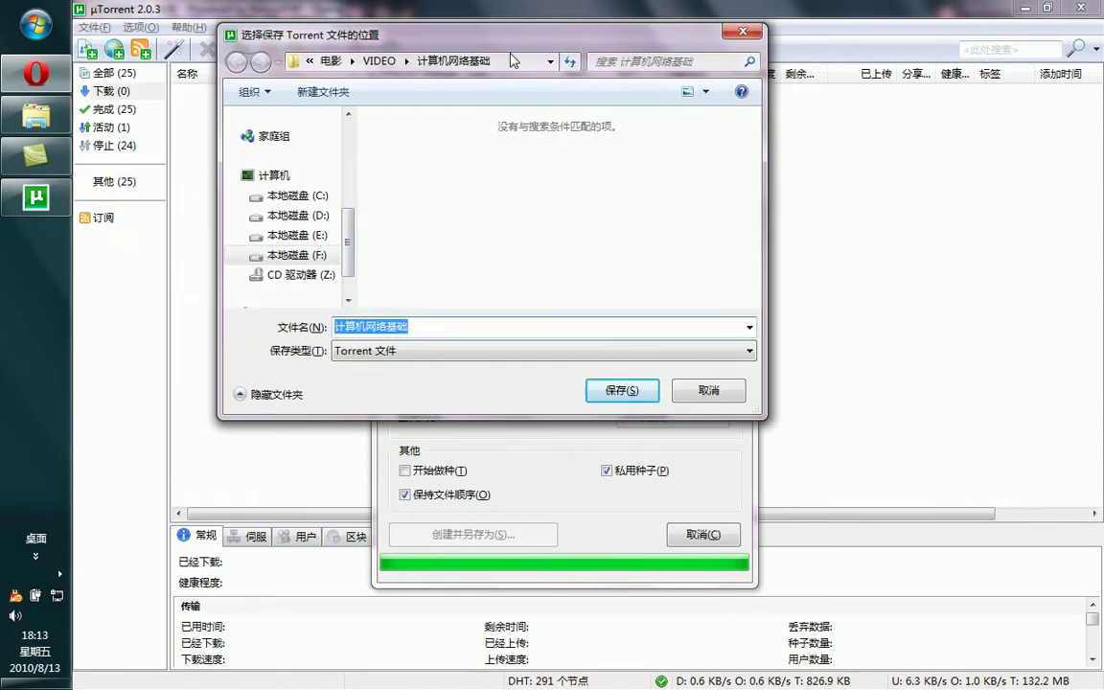
pyautogui.click(590, 351)
pyautogui.click(510, 371)
pyautogui.click(436, 352)
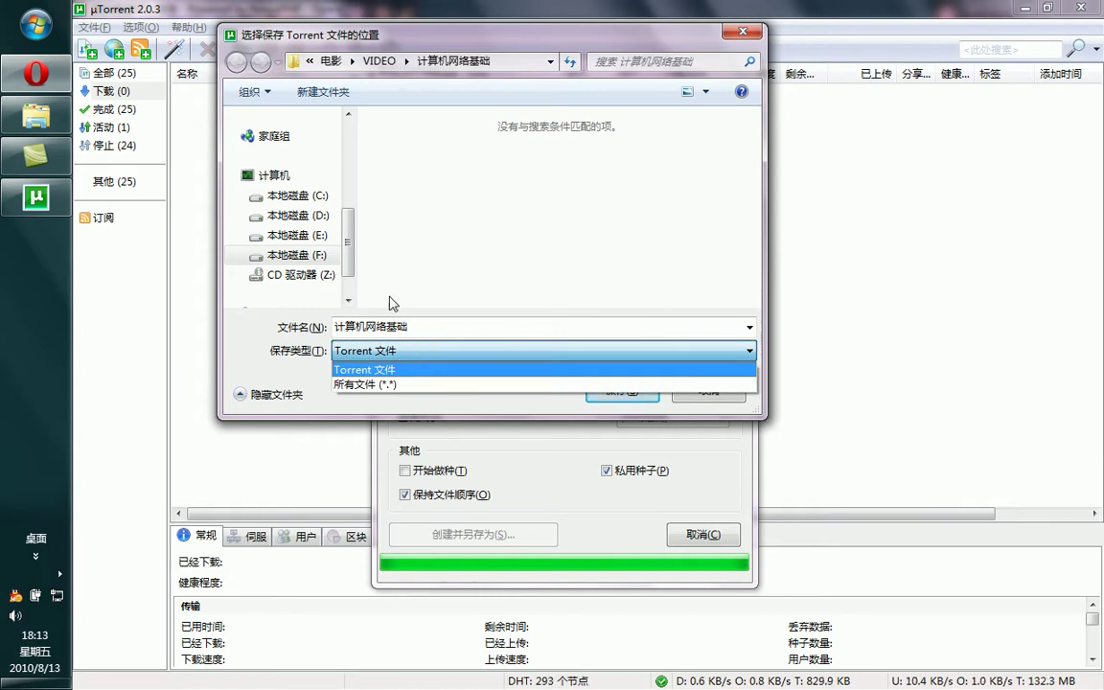
pyautogui.click(441, 326)
pyautogui.doubleClick(441, 326)
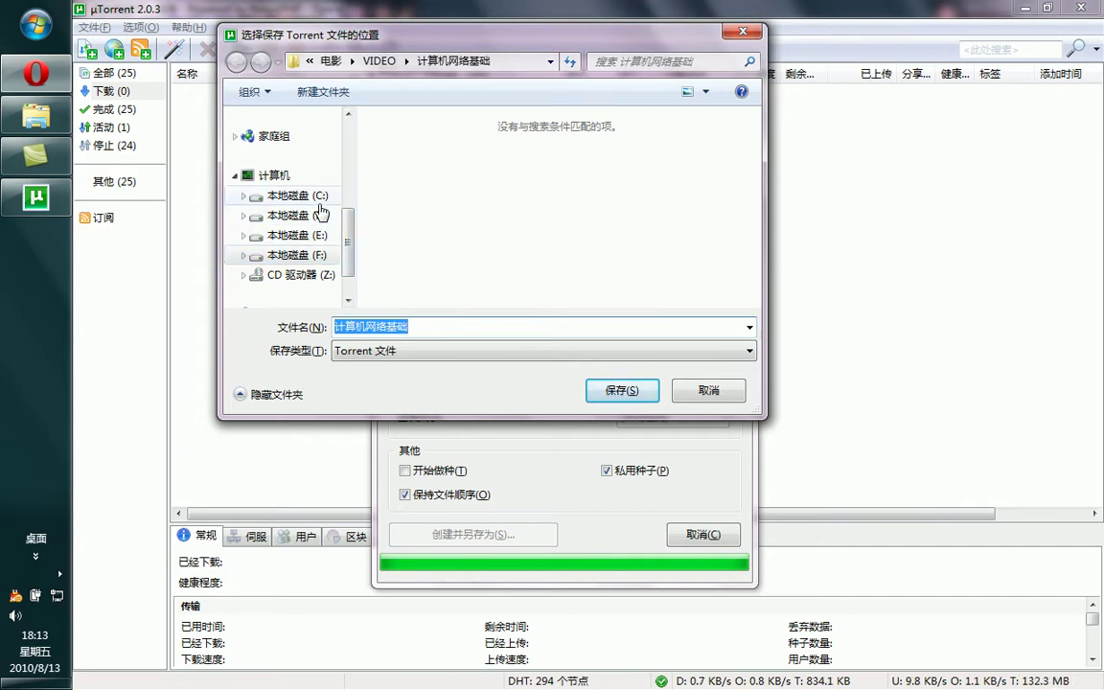
pyautogui.scroll(1, 321, 239)
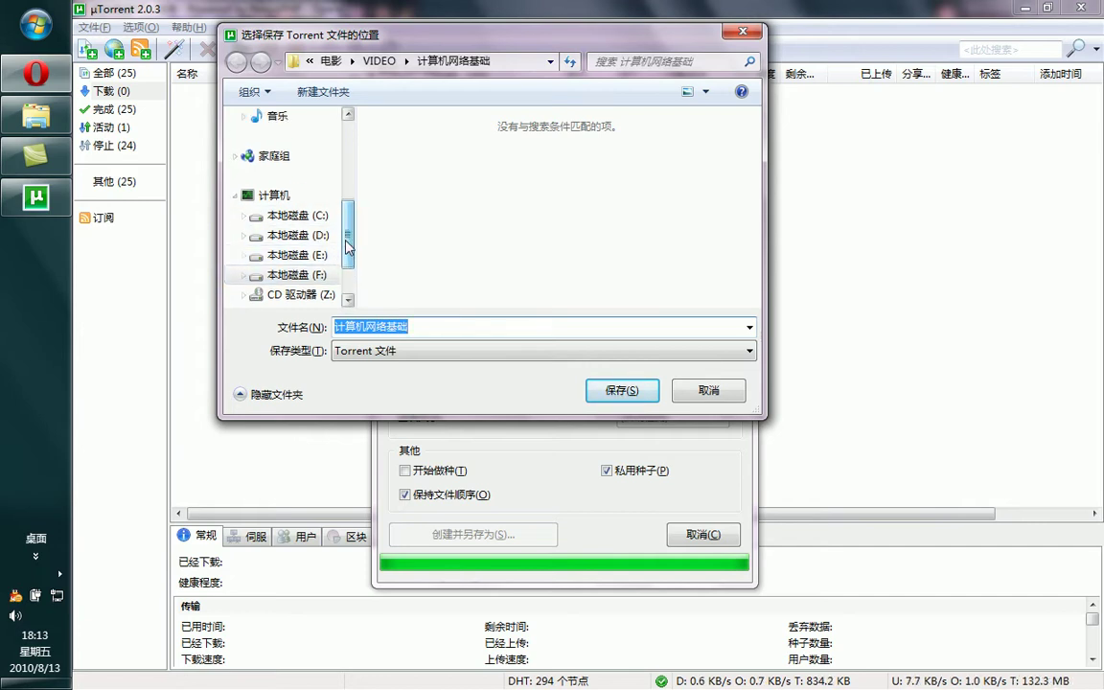
pyautogui.click(317, 240)
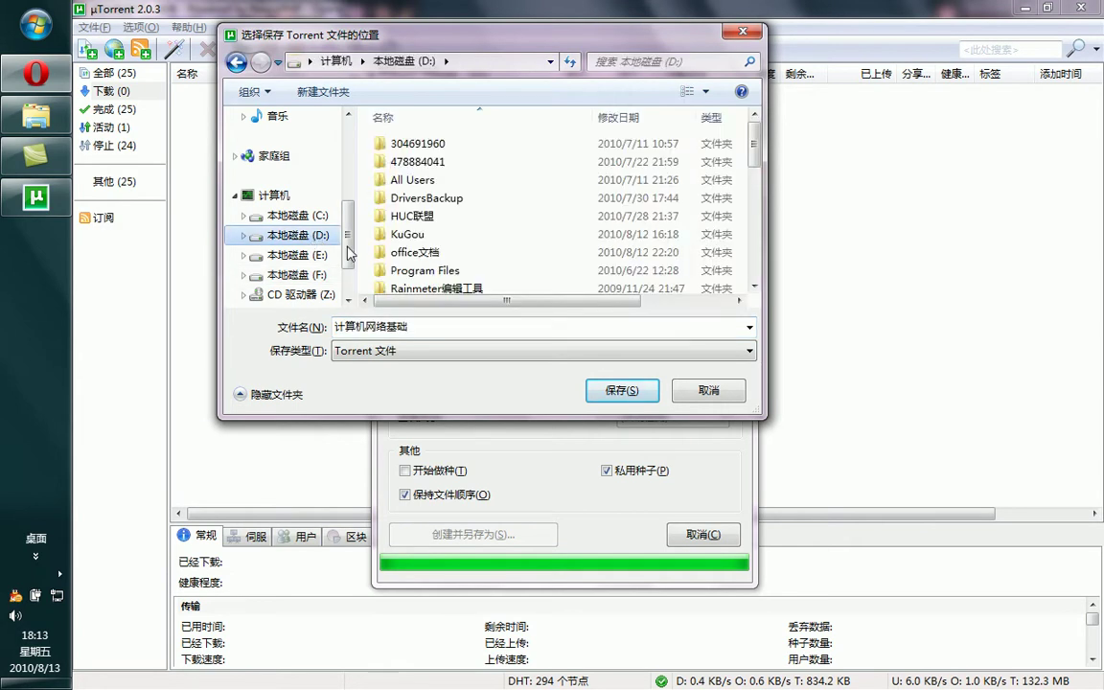
pyautogui.click(614, 391)
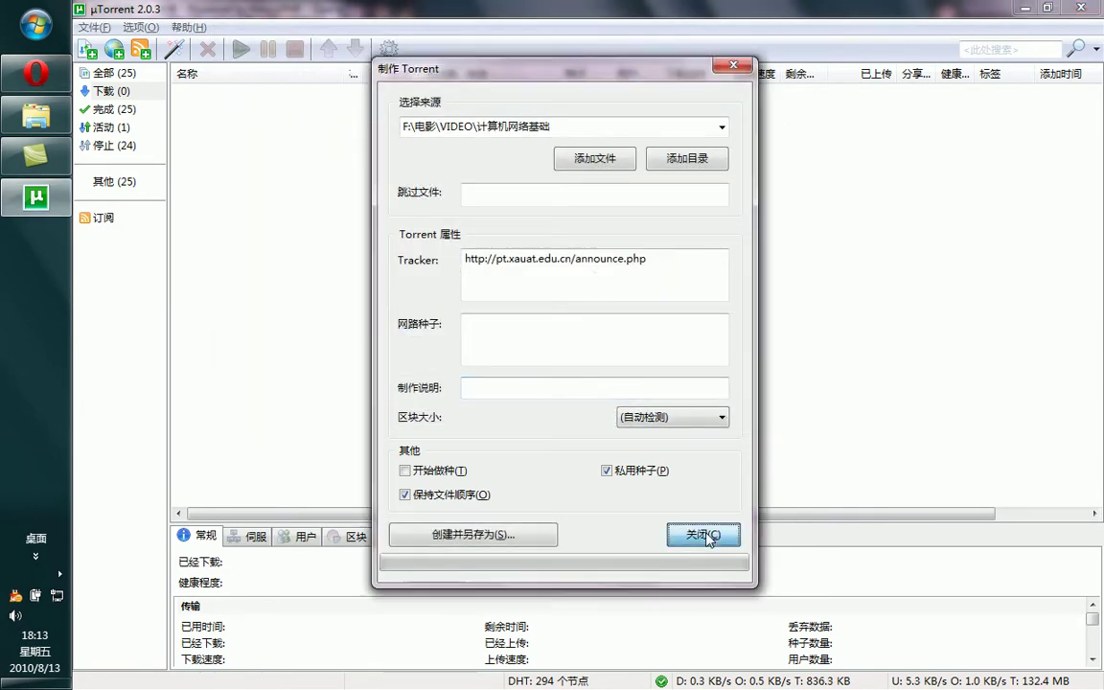
pyautogui.click(704, 535)
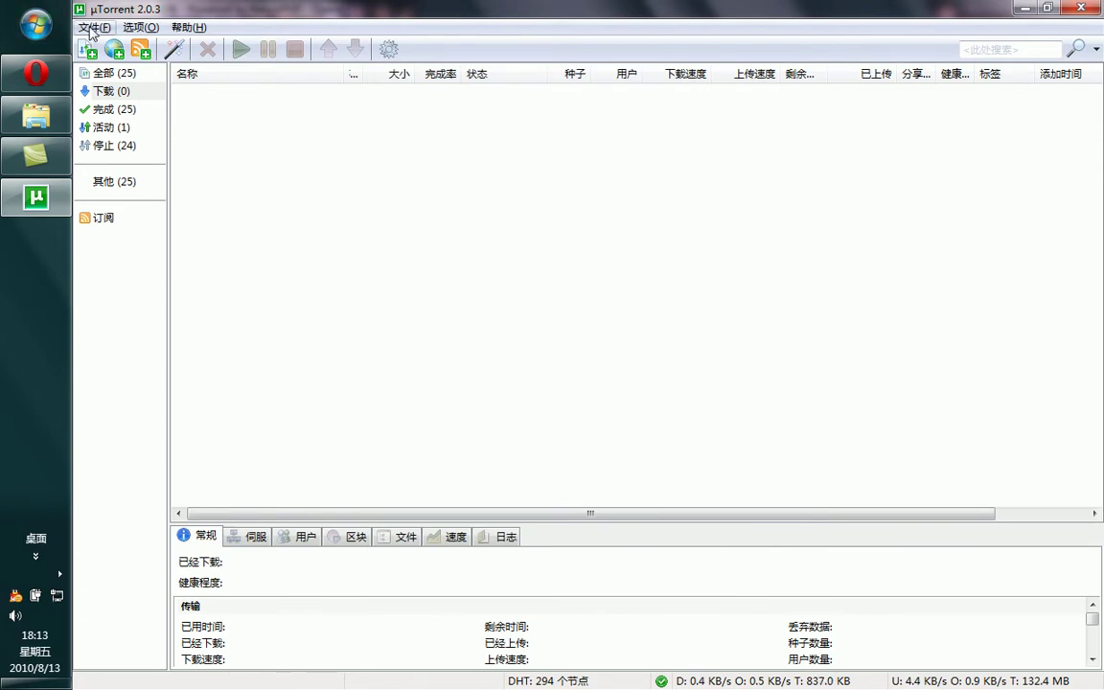
# Step: Switch to Opera and review the 发布 form's required fields, from 种子文件 and 标题 to 简介 and 类型
pyautogui.click(173, 53)
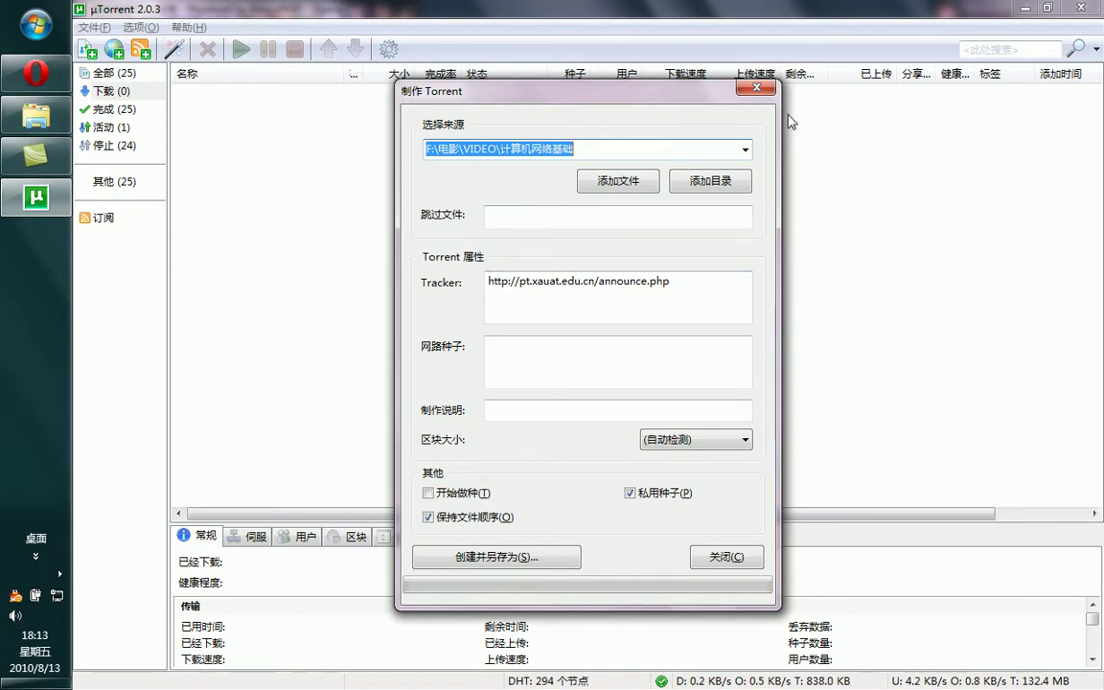
pyautogui.click(756, 87)
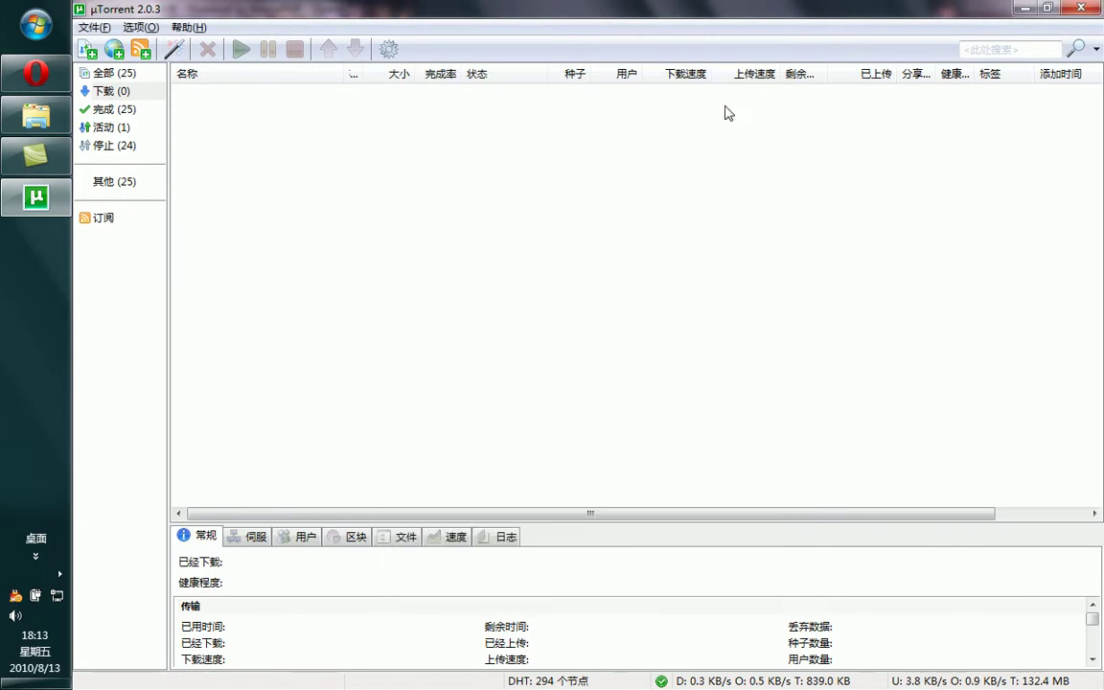
pyautogui.click(39, 77)
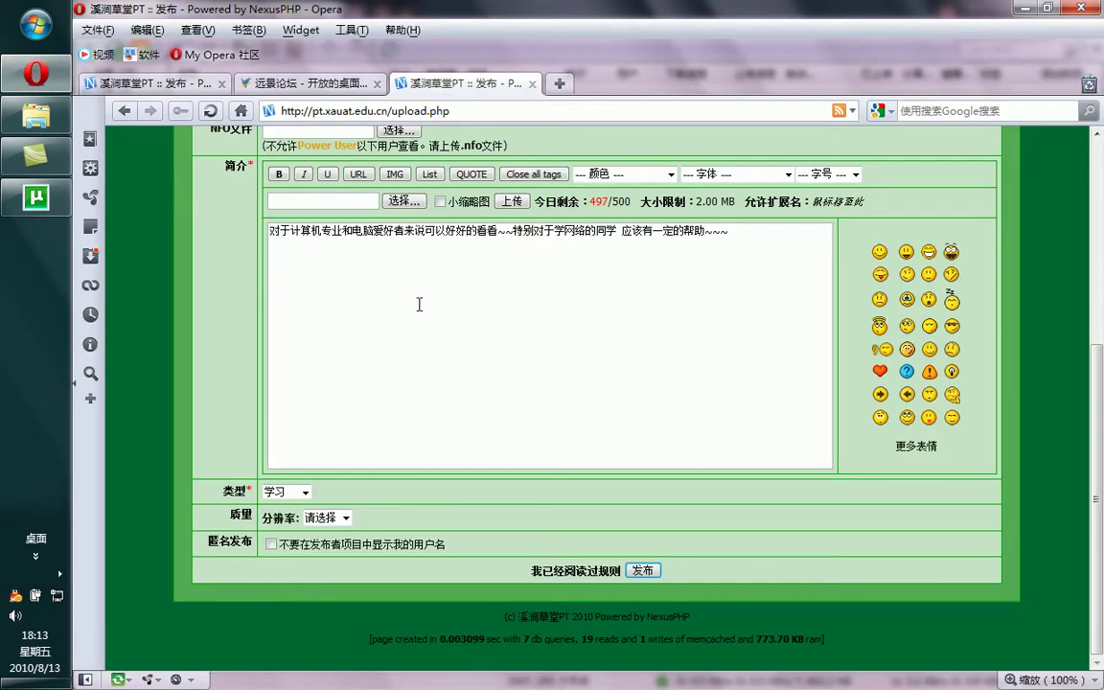
pyautogui.scroll(5, 402, 307)
pyautogui.moveTo(472, 406); pyautogui.dragTo(216, 366)
pyautogui.scroll(-5, 511, 371)
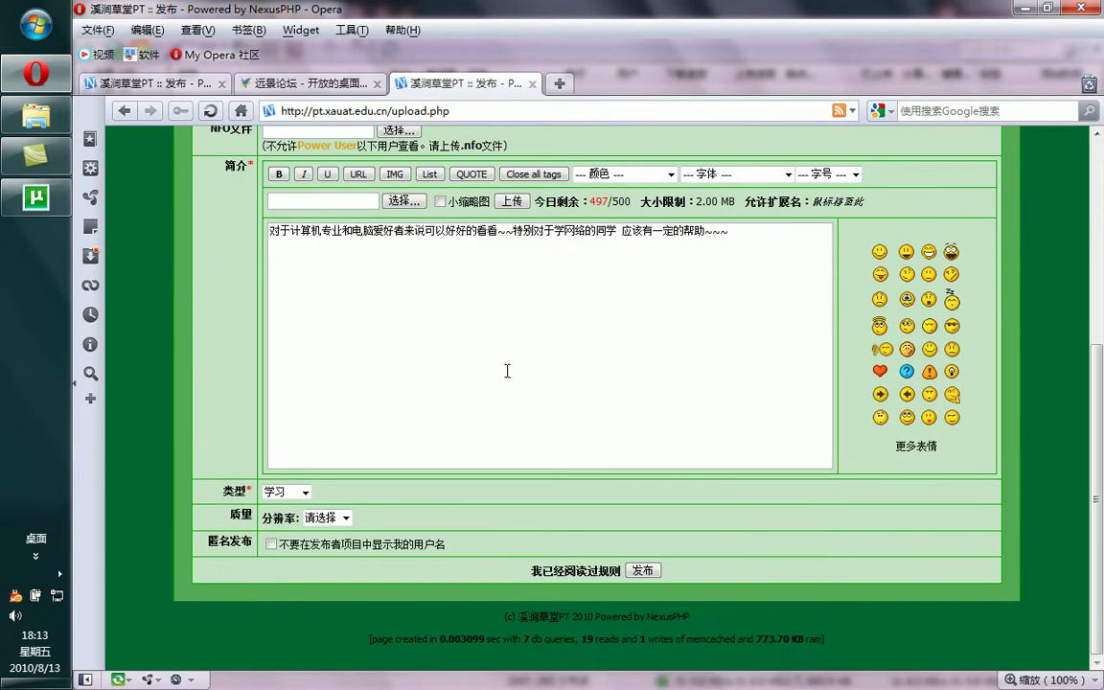
pyautogui.scroll(5, 376, 392)
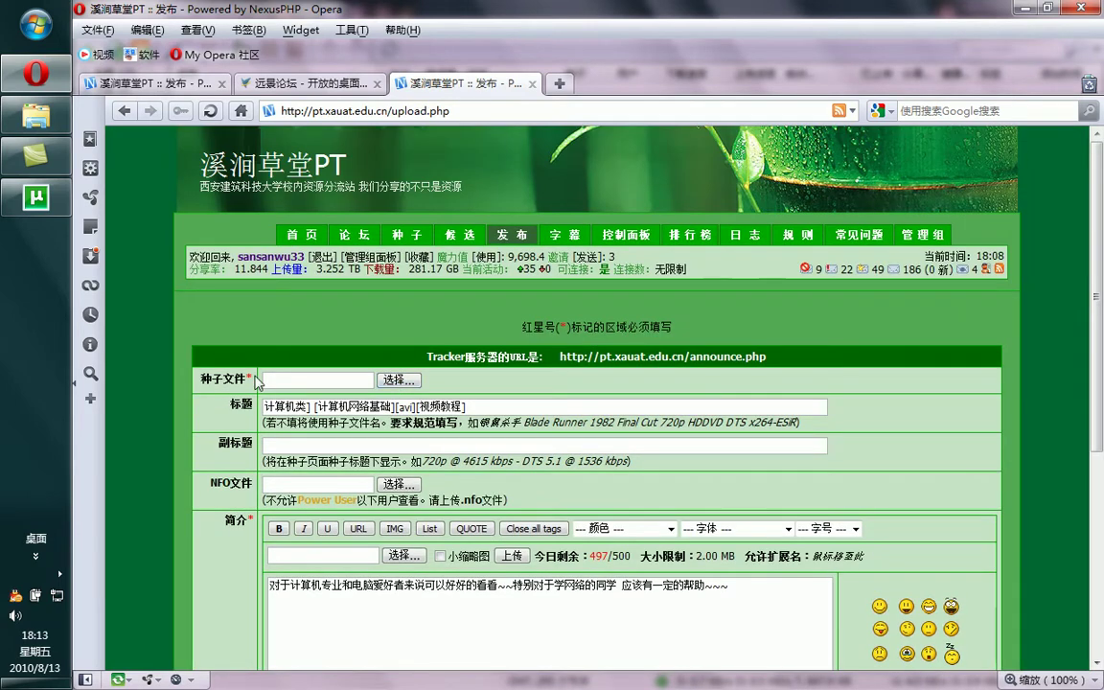
pyautogui.scroll(-3, 238, 293)
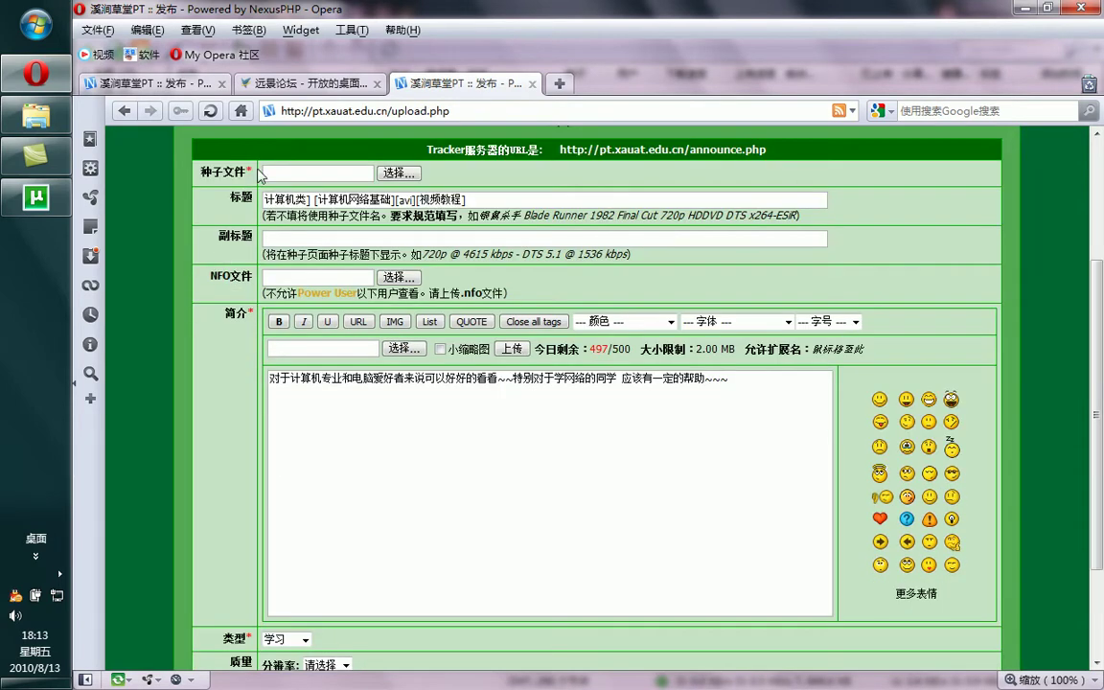
pyautogui.scroll(-2, 245, 345)
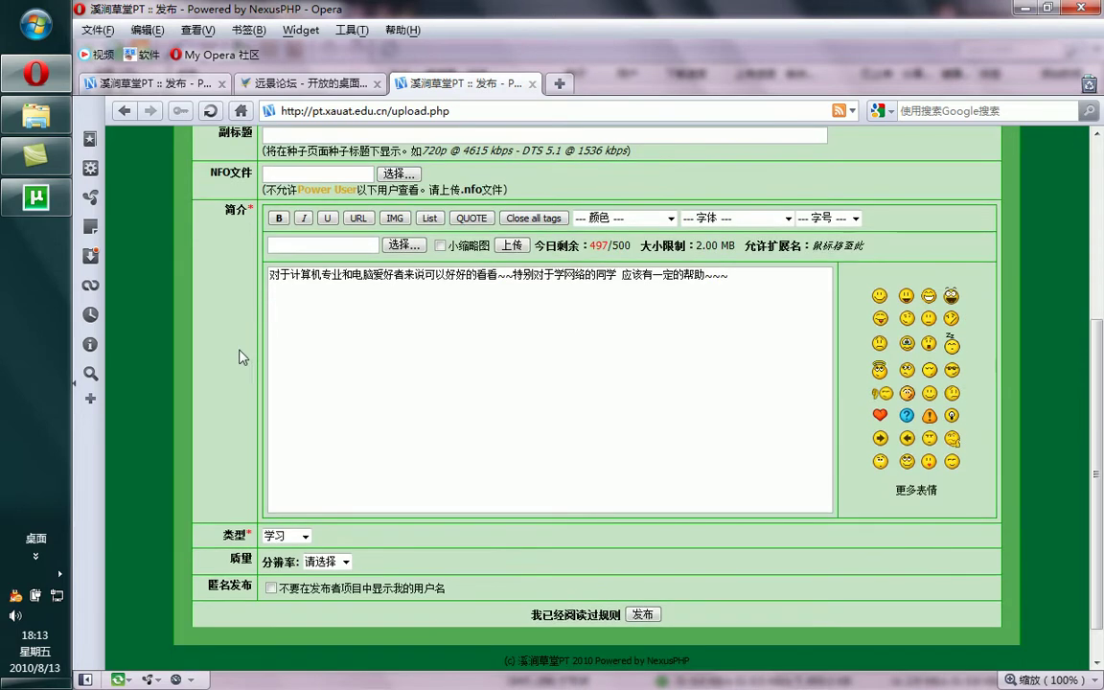
pyautogui.scroll(5, 230, 469)
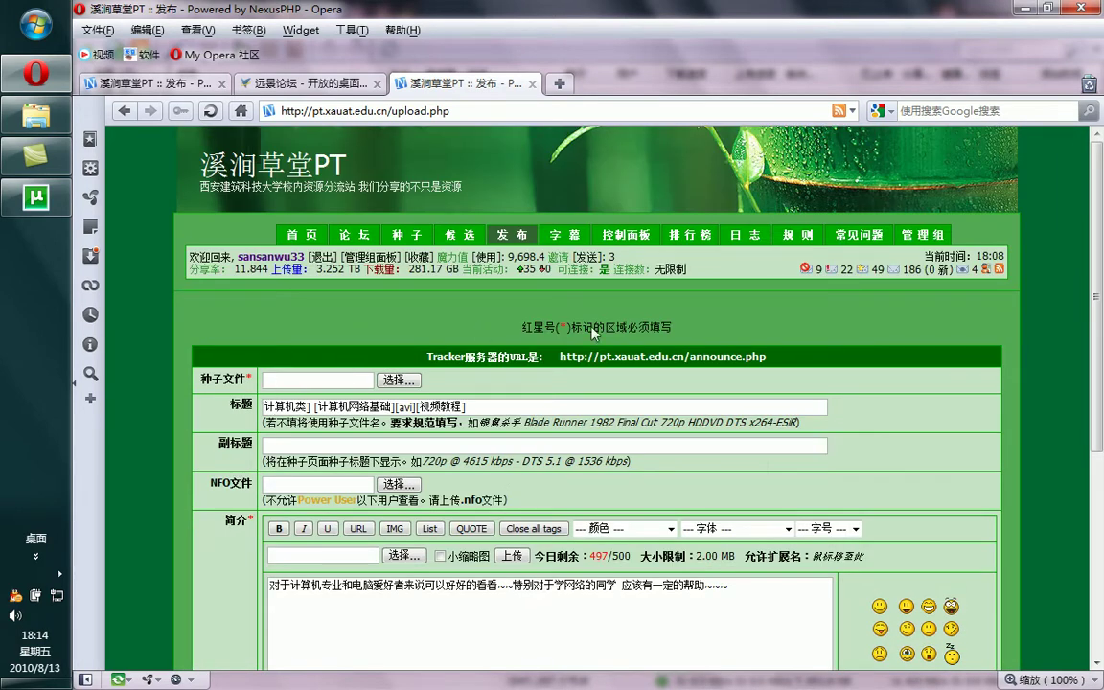
pyautogui.moveTo(676, 323); pyautogui.dragTo(520, 327)
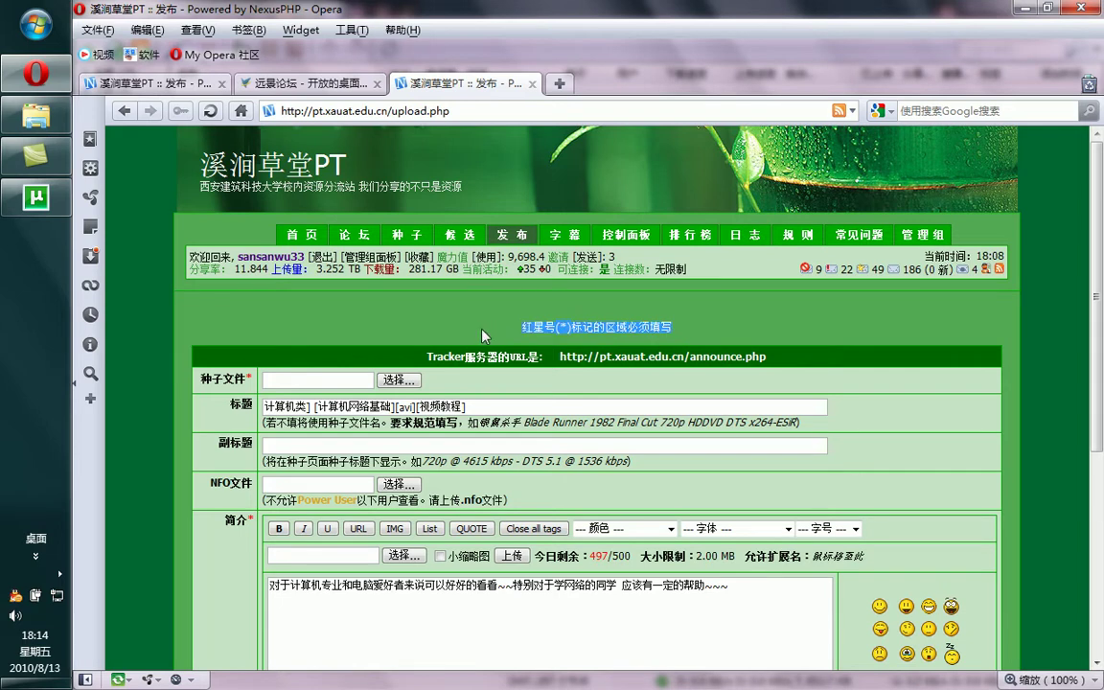
# Step: Attach the 计算机网络基础 torrent from drive D: as the 种子文件 and set the 标题 to 计算机类] [计算机网络基础][avi][视频教程]
pyautogui.click(398, 379)
pyautogui.click(652, 356)
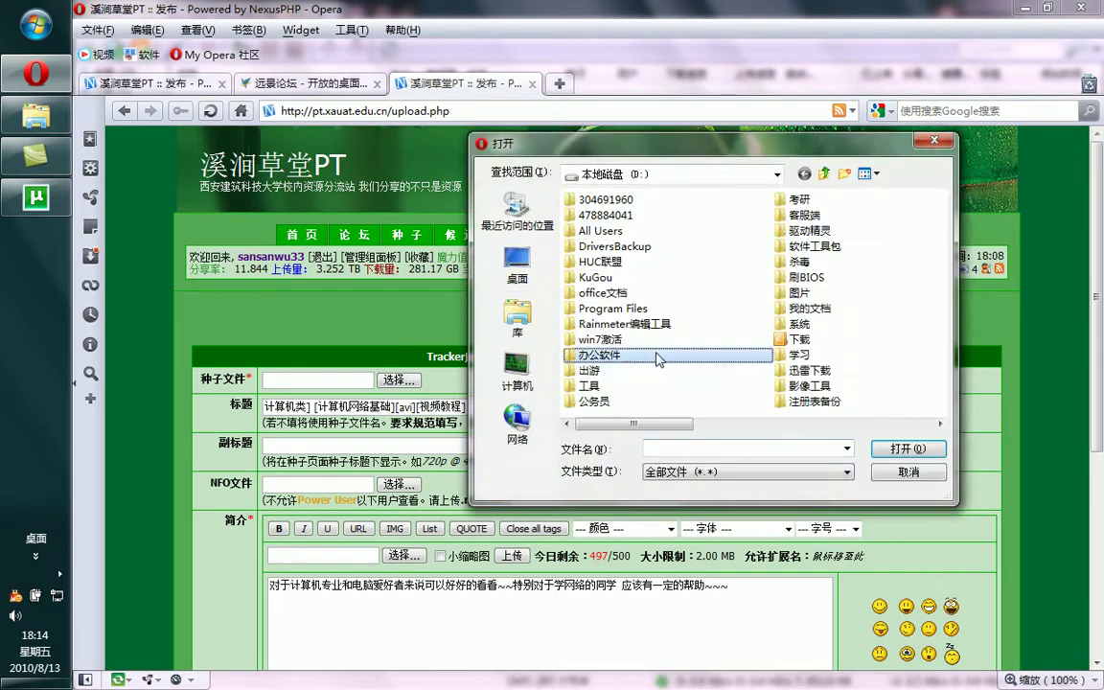
pyautogui.doubleClick(641, 354)
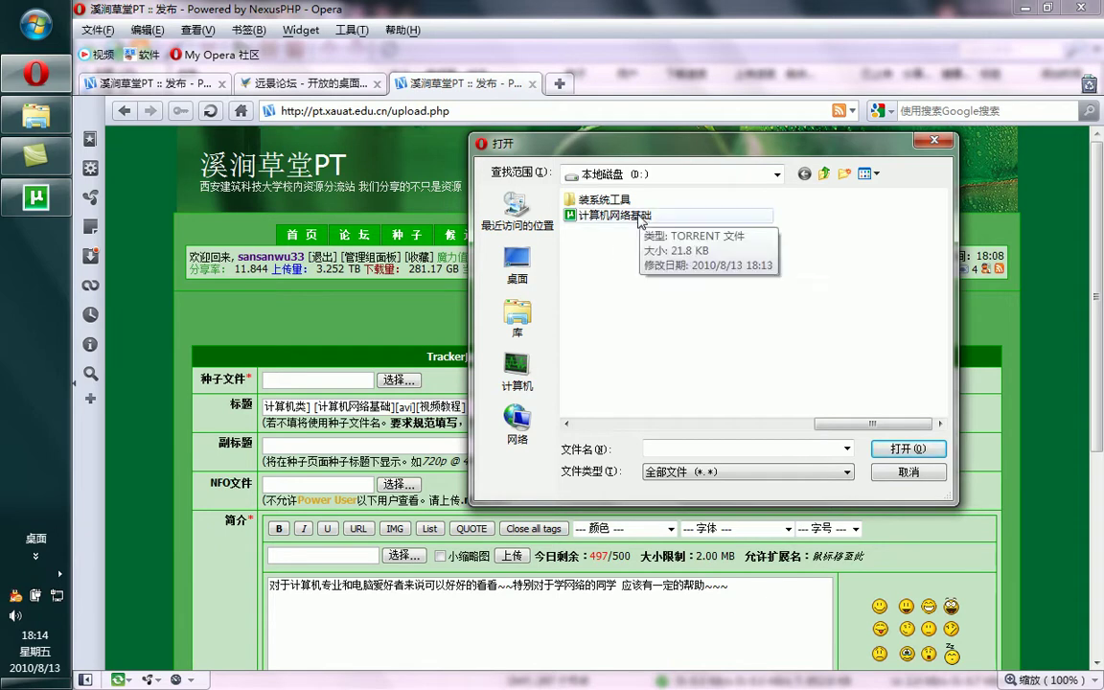
pyautogui.press('BackSpace')
pyautogui.press('Return')
pyautogui.click(618, 215)
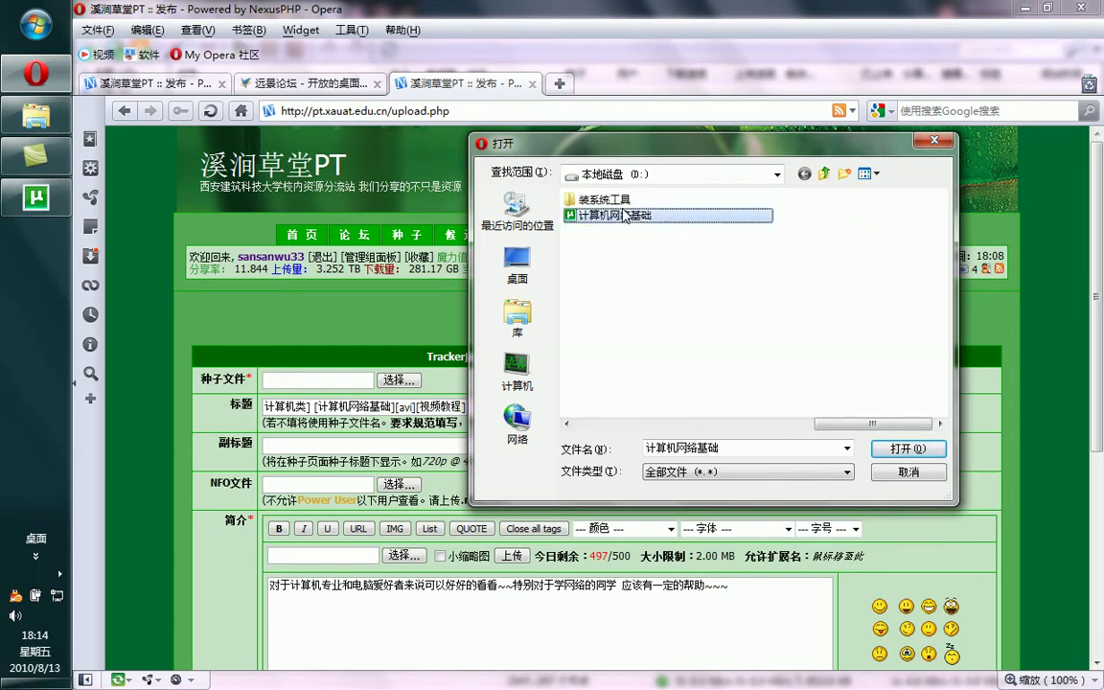
pyautogui.click(907, 449)
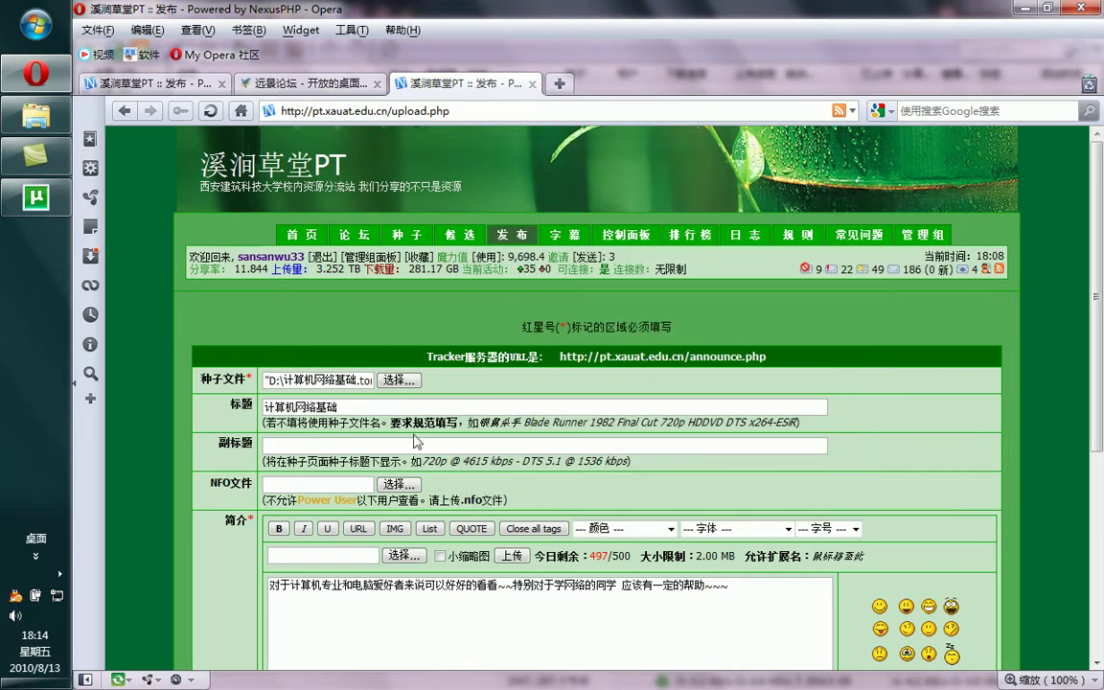
pyautogui.moveTo(341, 407); pyautogui.dragTo(11, 419)
pyautogui.write('计算机类] [计算机网络基础][avi]视频教程]')
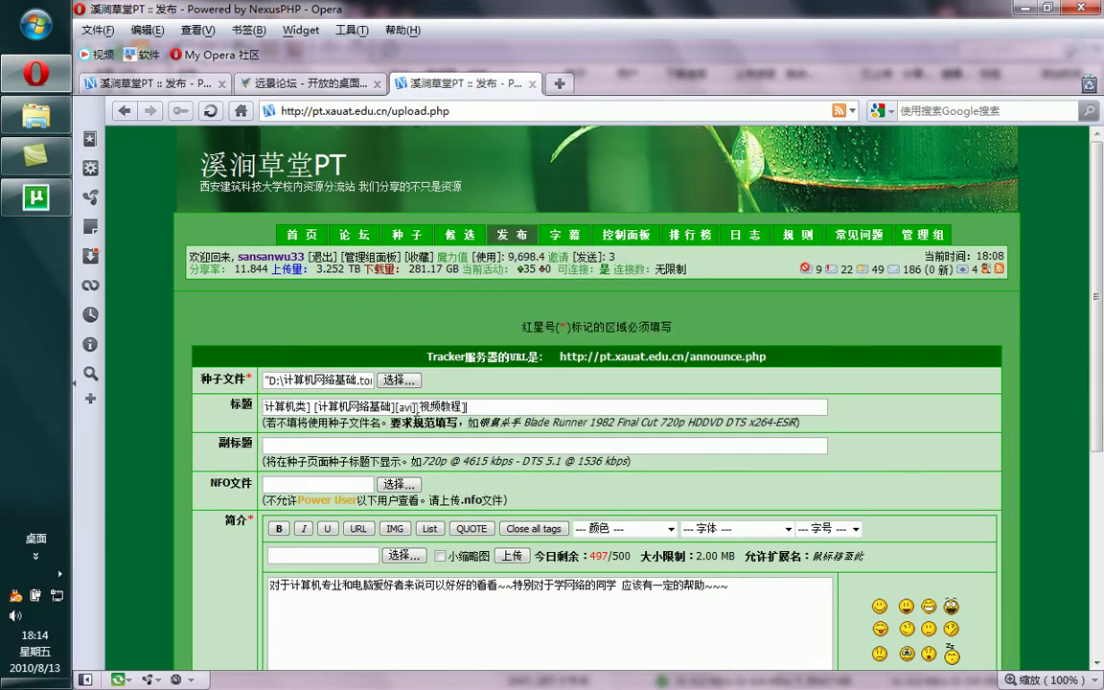
# Step: Open the site's 规则 page and read the 上传规则 section, including the 上传总则, 上传者资格 and 允许的资源和文件 rules
pyautogui.click(163, 84)
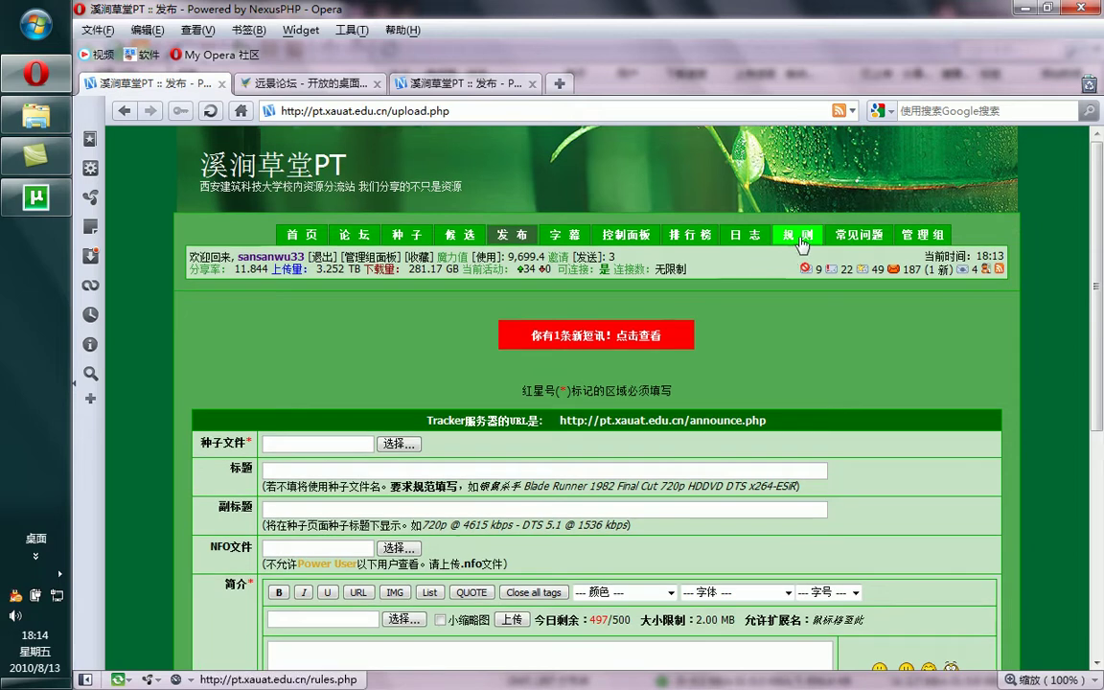
pyautogui.click(801, 236)
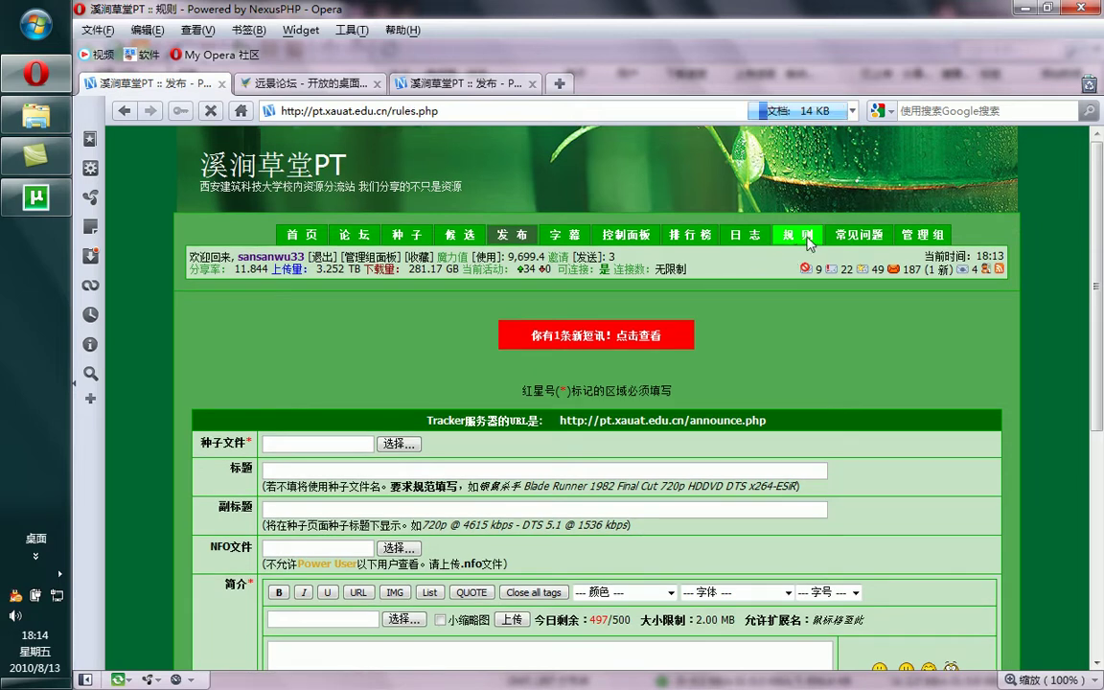
pyautogui.scroll(-5, 639, 268)
pyautogui.scroll(-5, 705, 311)
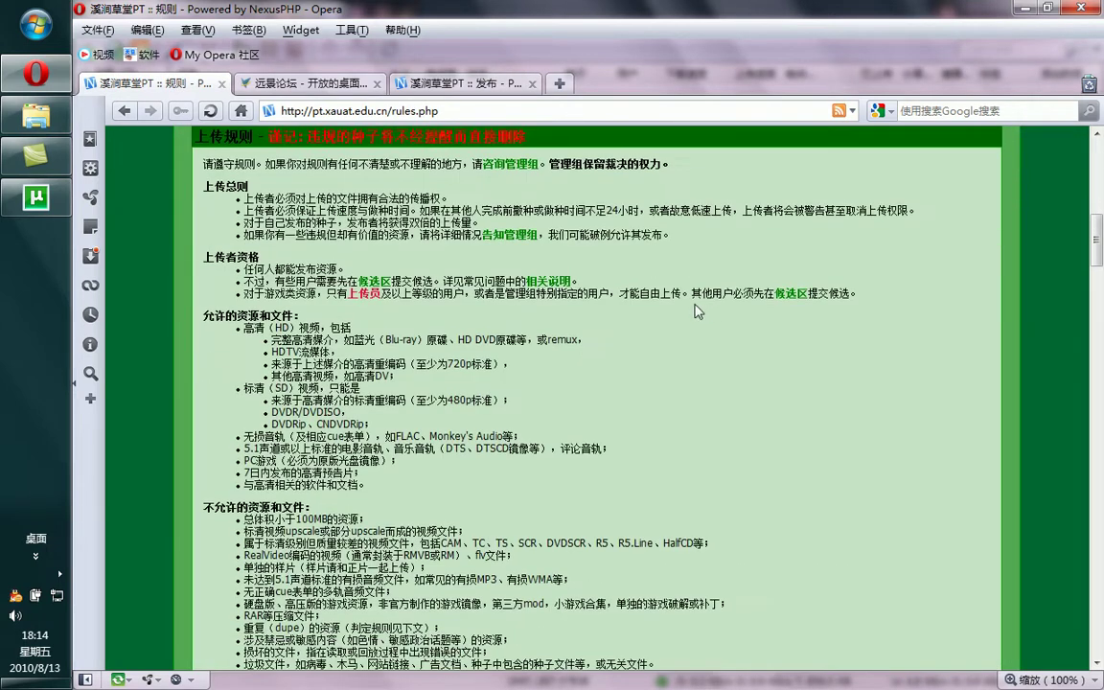
pyautogui.moveTo(219, 196); pyautogui.dragTo(454, 299)
pyautogui.click(454, 299)
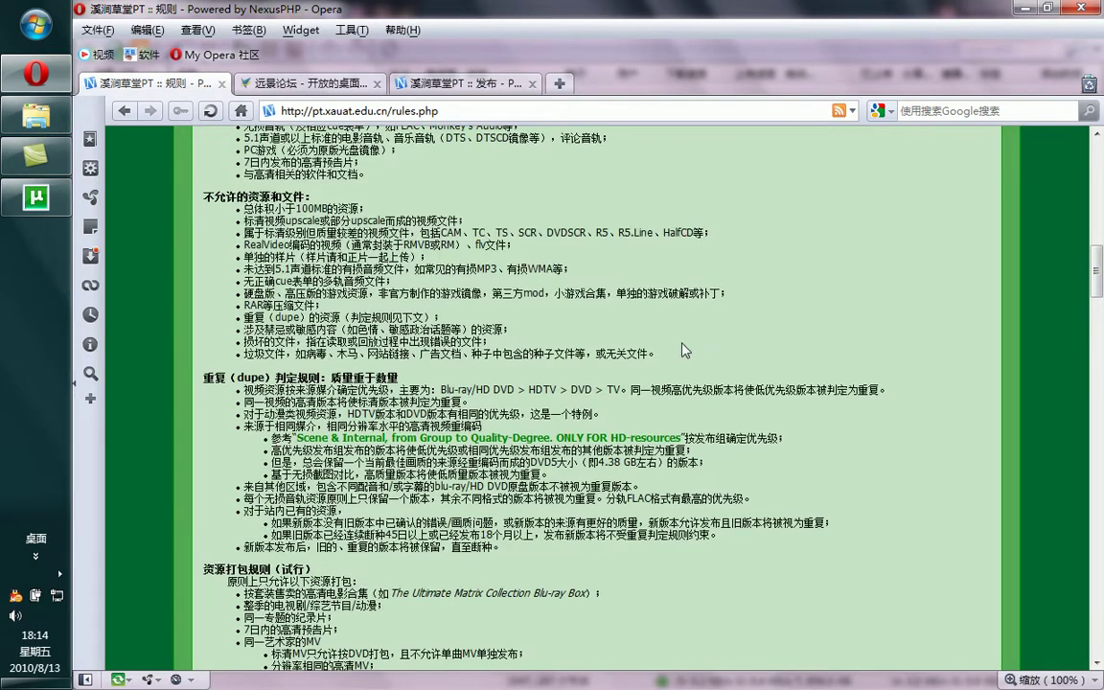
pyautogui.scroll(10, 615, 310)
pyautogui.scroll(-5, 484, 380)
pyautogui.moveTo(293, 259); pyautogui.dragTo(565, 330)
pyautogui.click(564, 331)
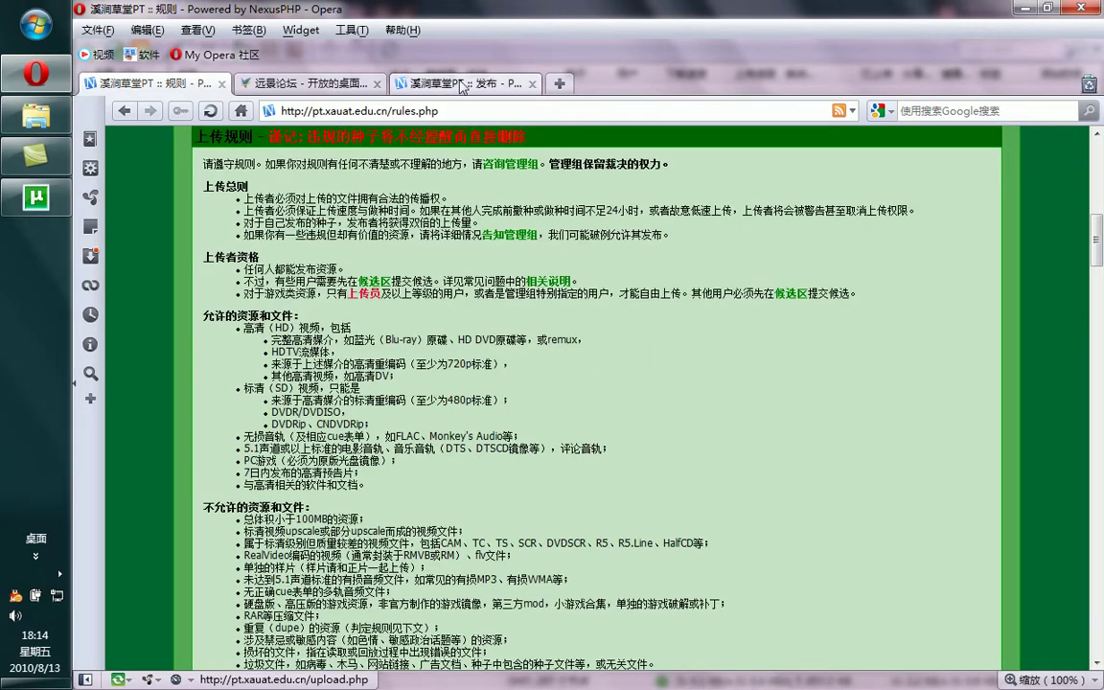
# Step: Return to the filled-in 发布 form and check its 种子文件, 标题, 简介 and 类型 entries
pyautogui.click(475, 85)
pyautogui.scroll(-4, 422, 460)
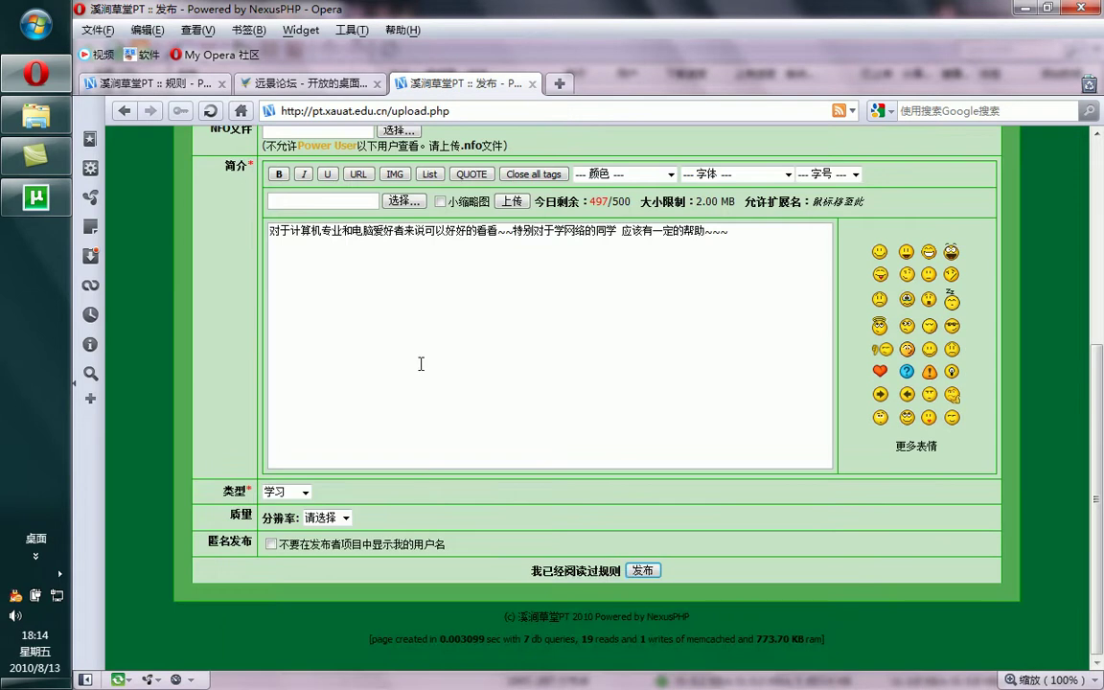
pyautogui.scroll(3, 393, 267)
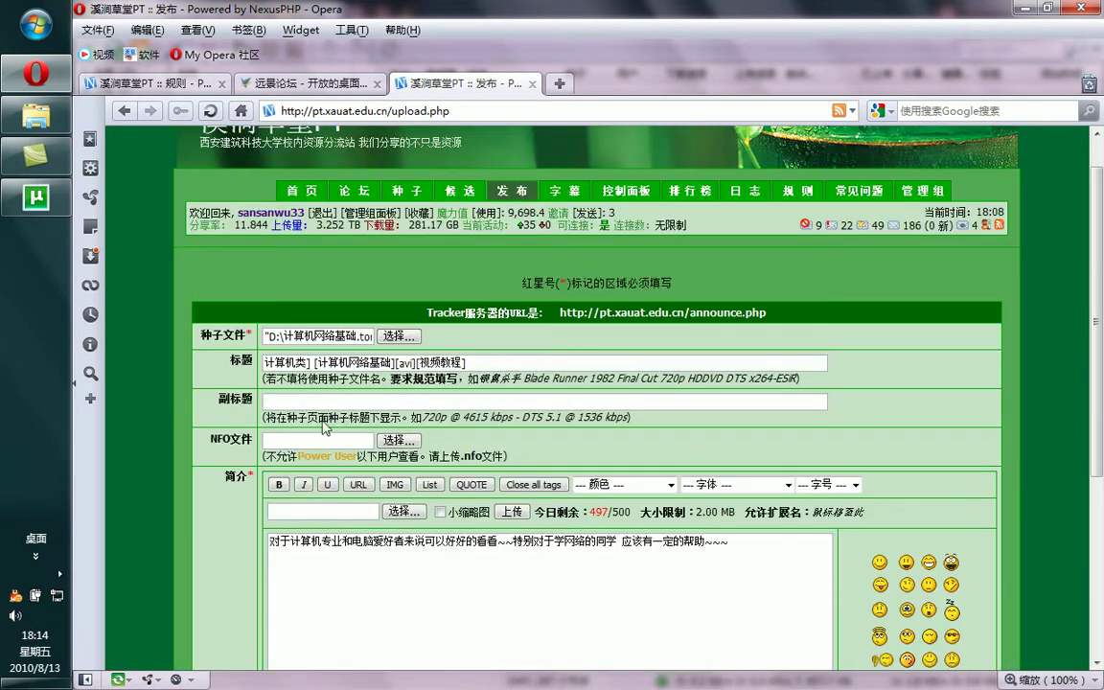
pyautogui.scroll(-1, 308, 414)
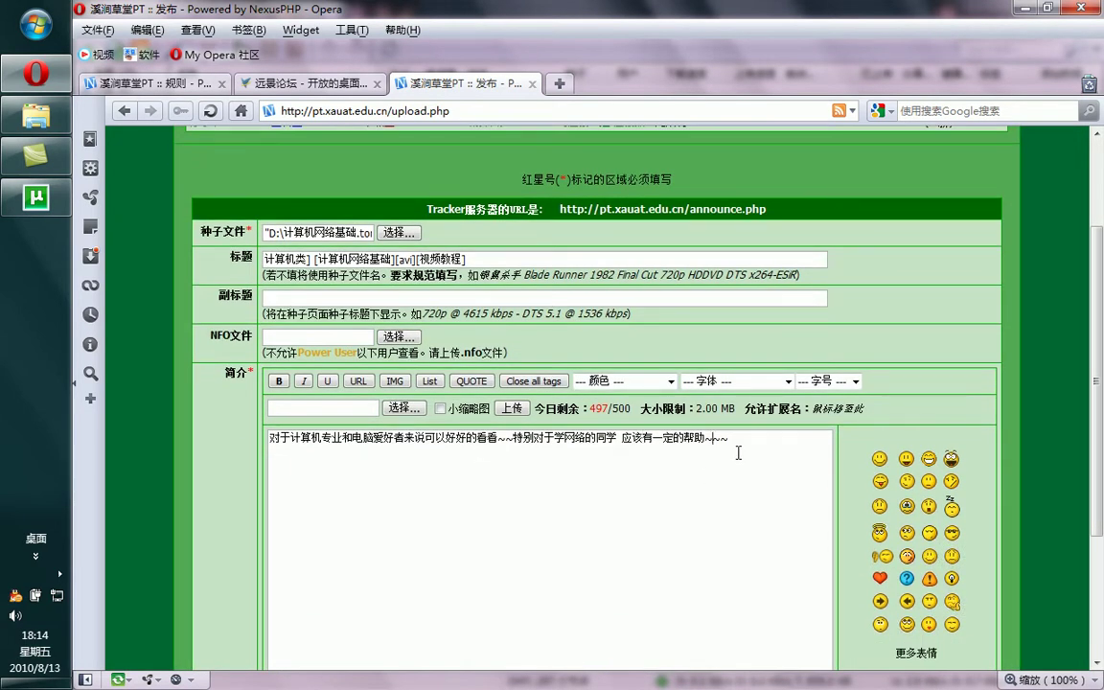
pyautogui.scroll(-2, 578, 500)
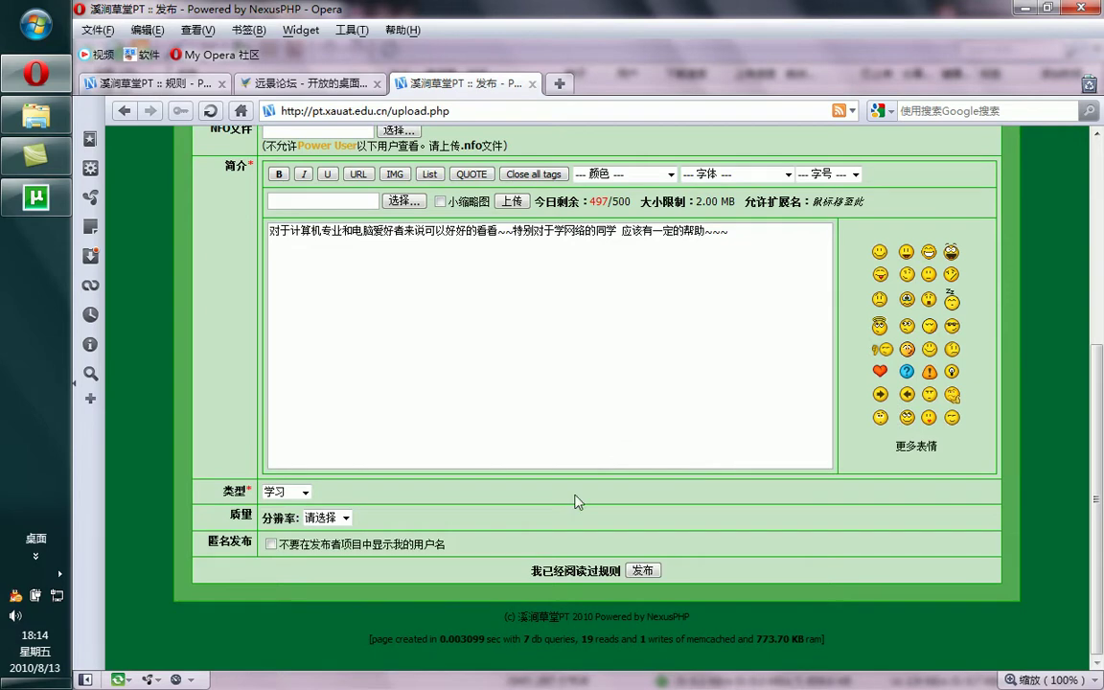
pyautogui.click(297, 492)
pyautogui.scroll(2, 275, 377)
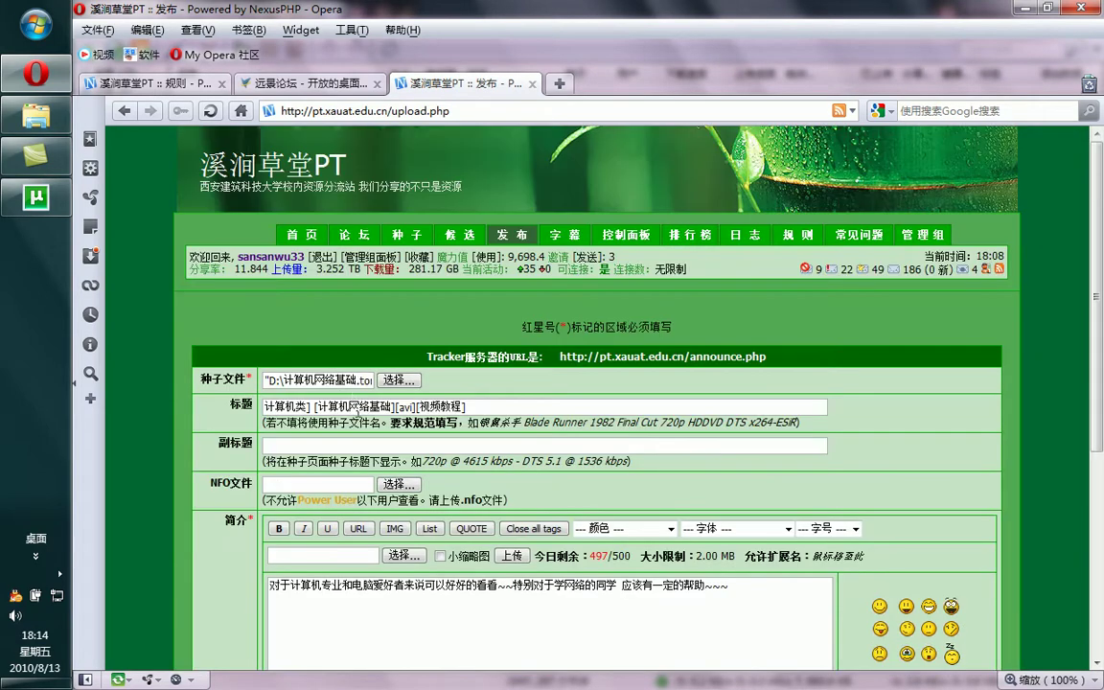
pyautogui.scroll(-7, 563, 500)
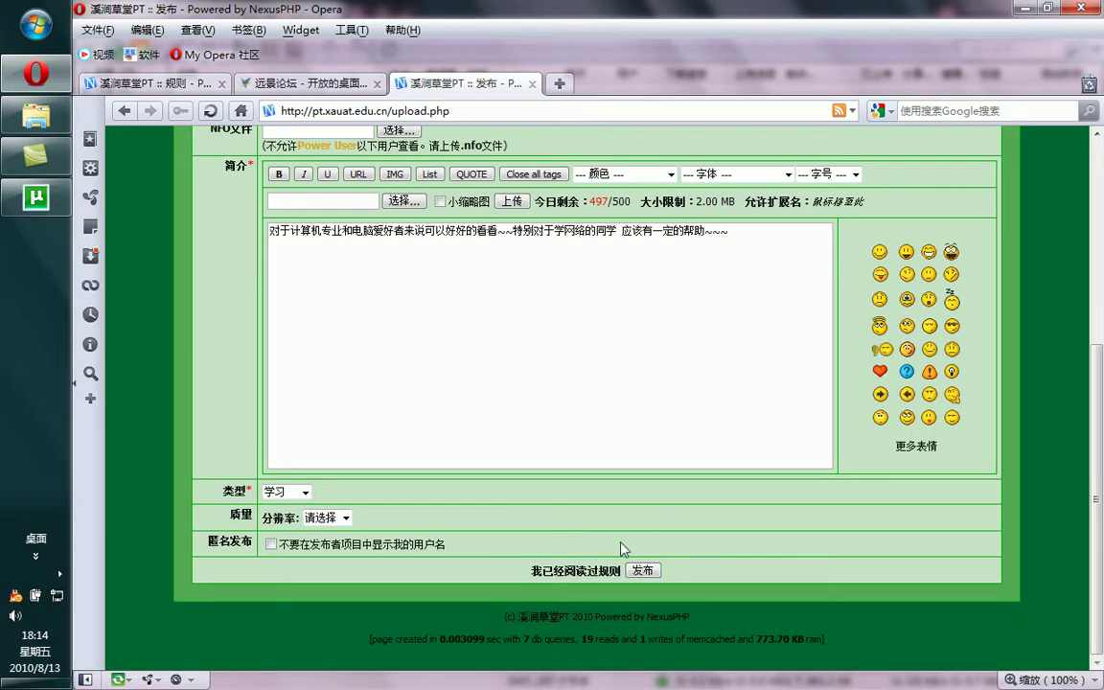
pyautogui.scroll(4, 623, 548)
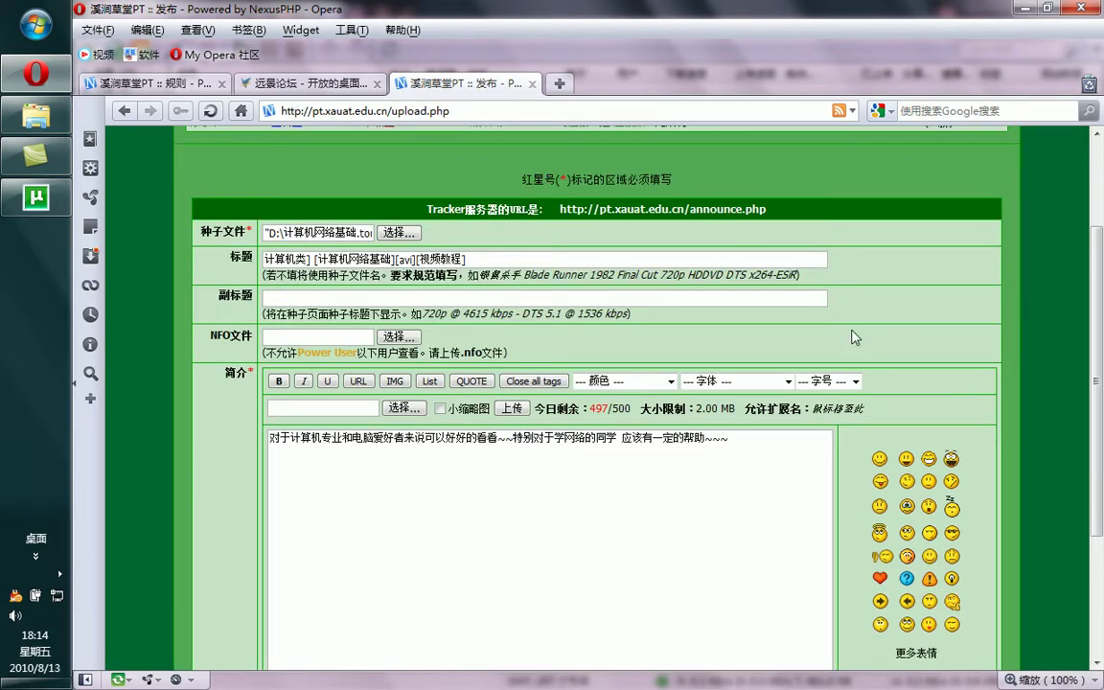
pyautogui.scroll(-4, 994, 375)
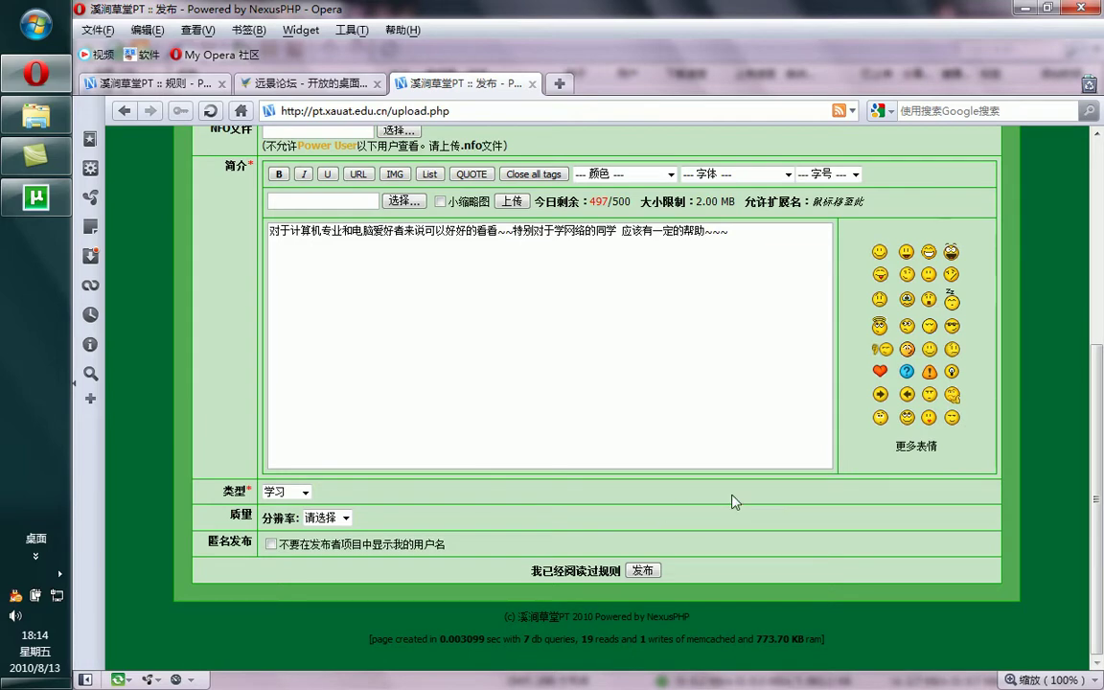
# Step: Publish the torrent and open the offered [XJCT].计算机网络基础.torrent with the system default client µTorrent
pyautogui.click(642, 571)
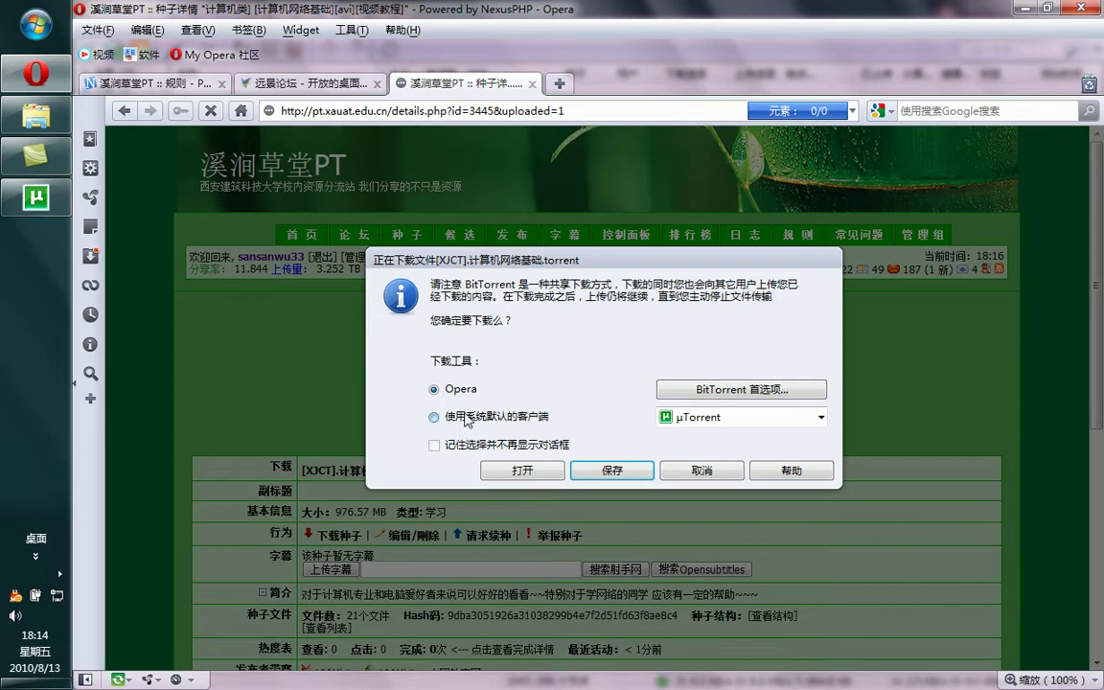
pyautogui.click(467, 419)
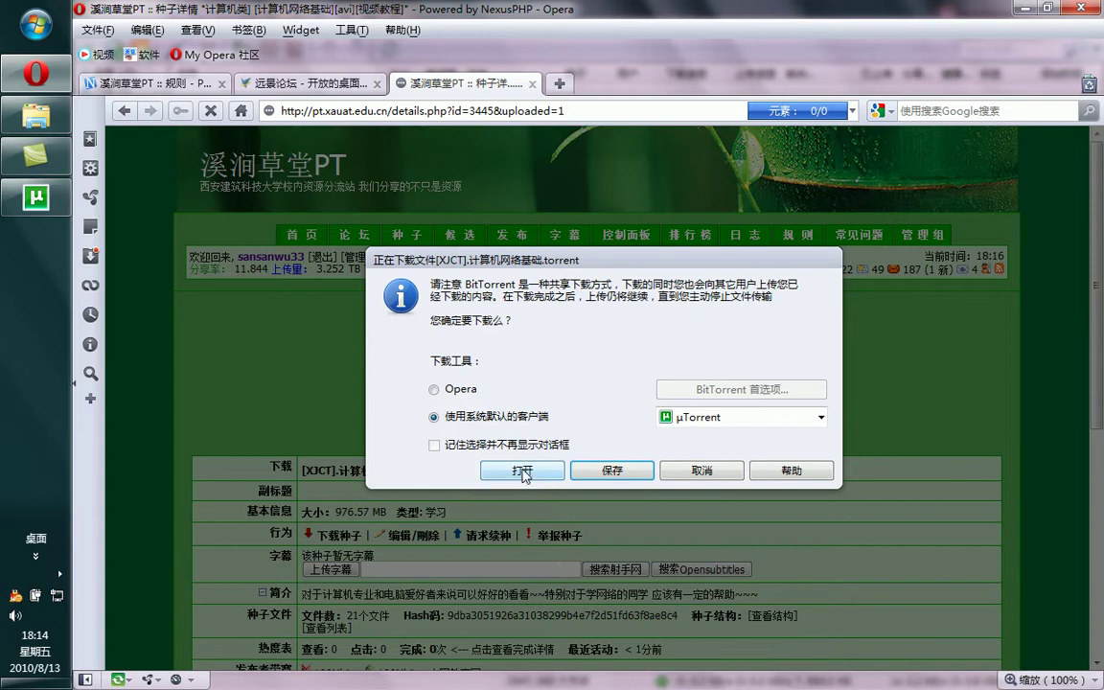
pyautogui.click(522, 470)
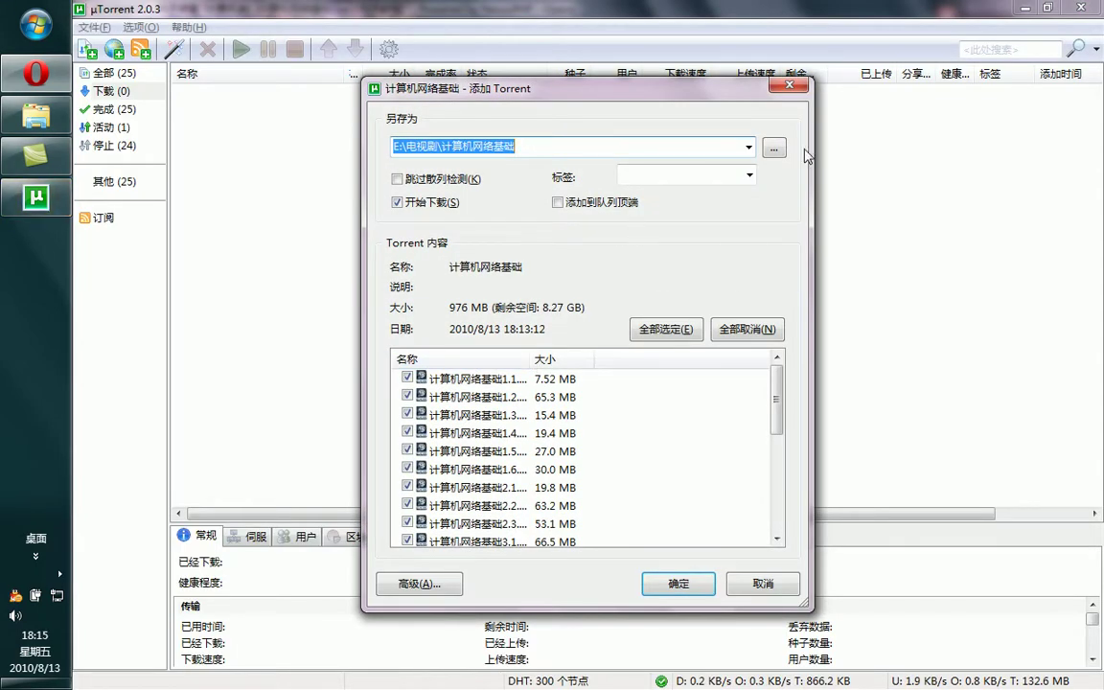
# Step: Look up the 计算机网络基础 source folder's path on drive F: in Explorer and return to µTorrent's add-torrent dialog
pyautogui.click(36, 115)
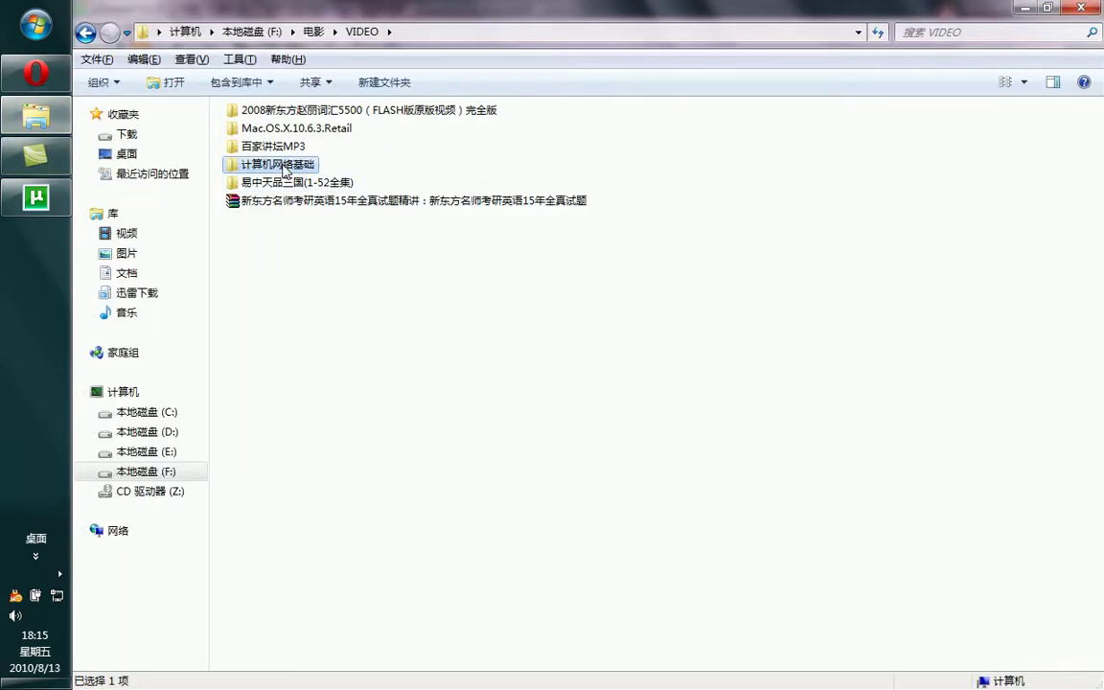
pyautogui.click(265, 167)
pyautogui.click(419, 32)
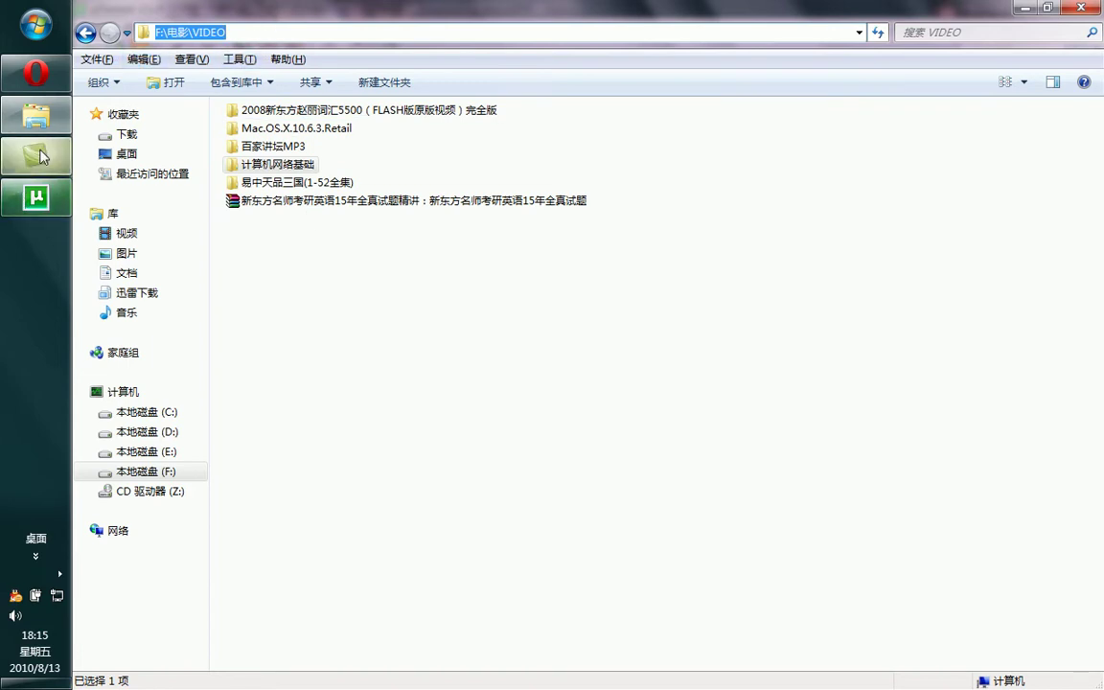
pyautogui.click(32, 198)
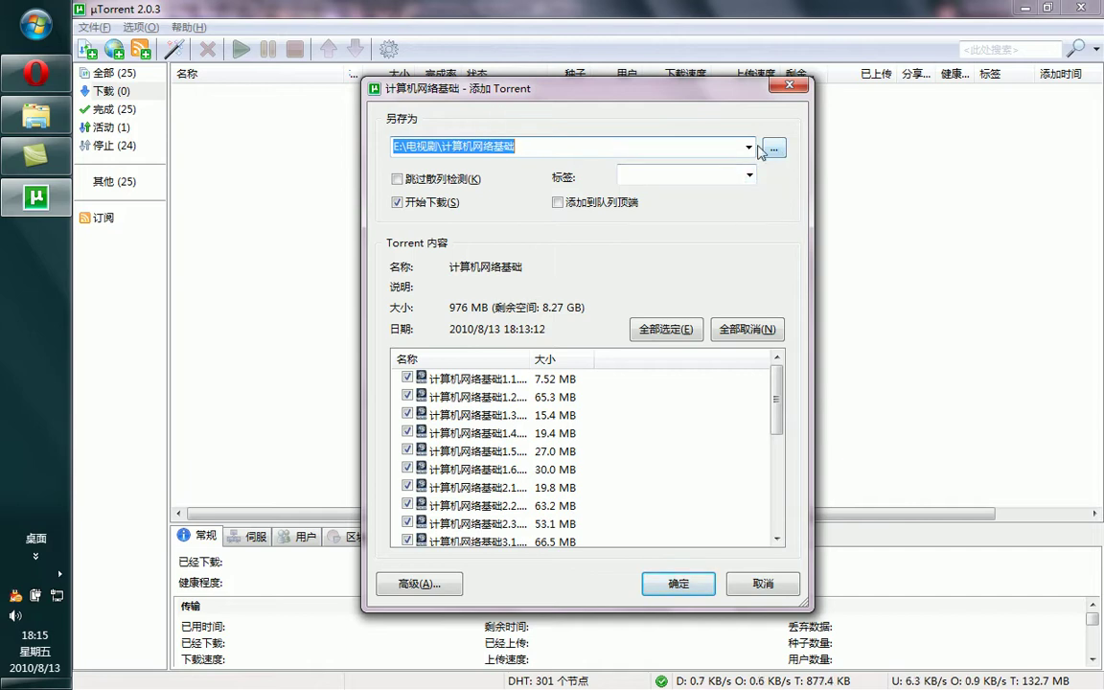
pyautogui.click(35, 115)
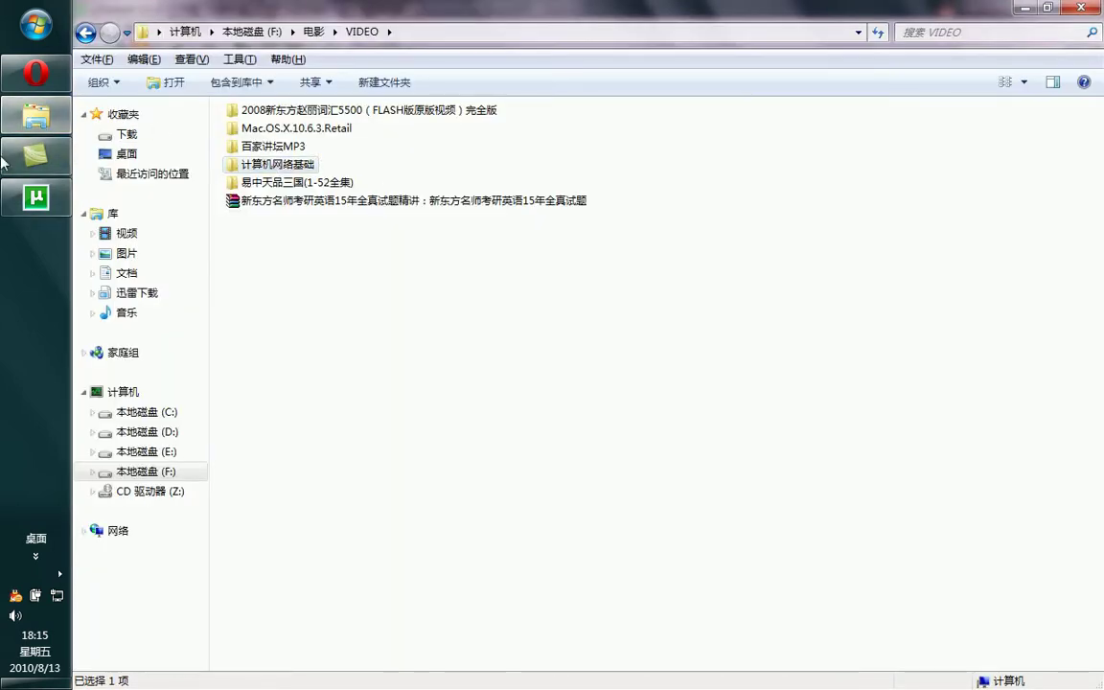
pyautogui.click(35, 196)
# Step: Set the torrent's save location to F:\电影\VIDEO\计算机网络基础 and add it with 开始下载 enabled
pyautogui.click(776, 145)
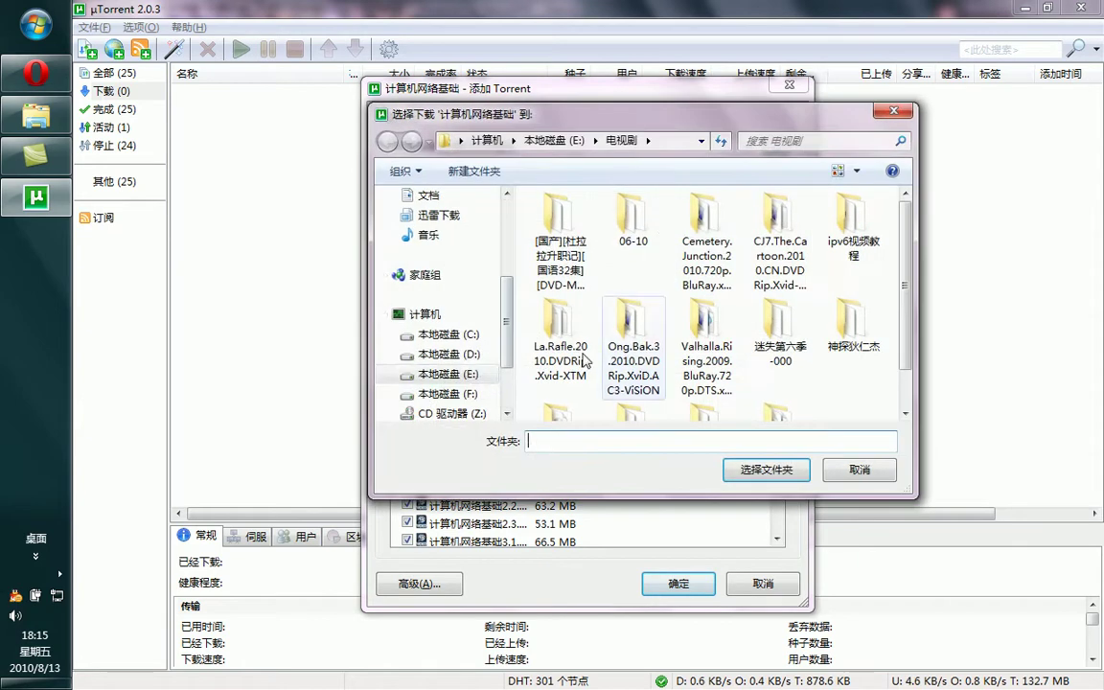
pyautogui.click(480, 393)
pyautogui.doubleClick(717, 219)
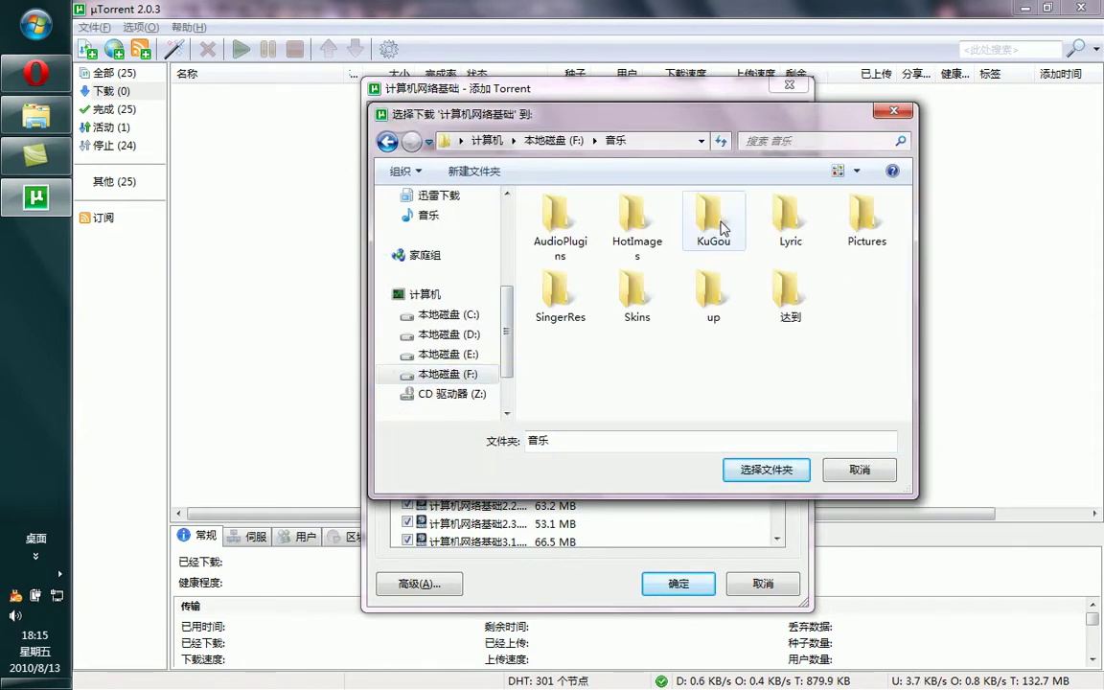
pyautogui.click(388, 142)
pyautogui.doubleClick(631, 217)
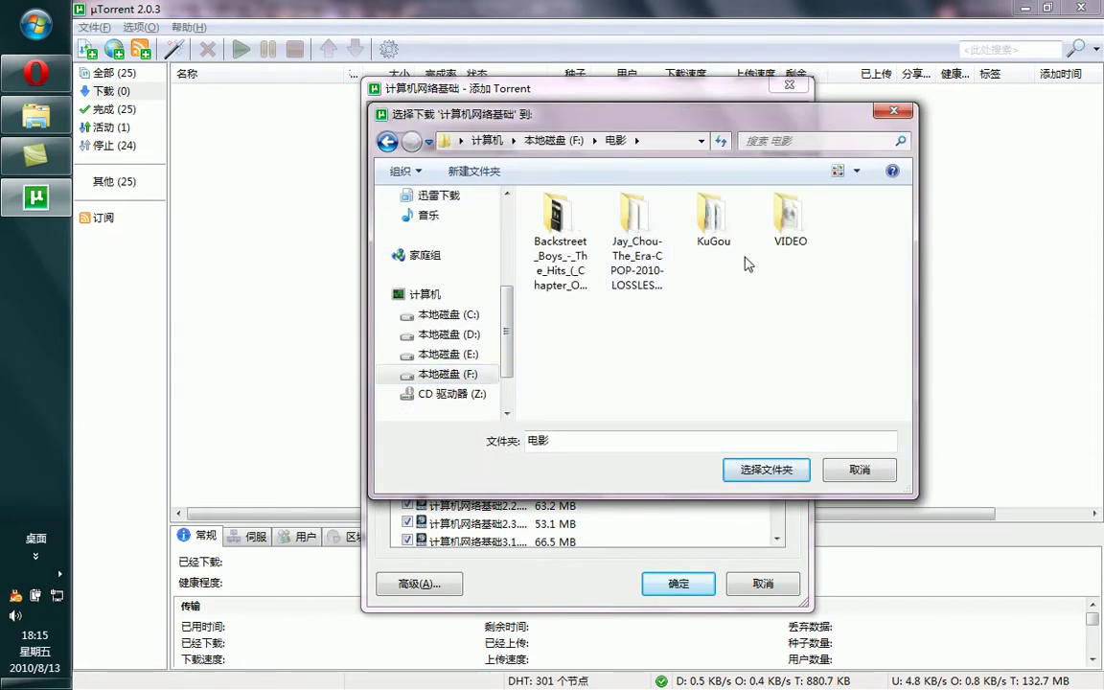
pyautogui.doubleClick(787, 212)
pyautogui.click(788, 227)
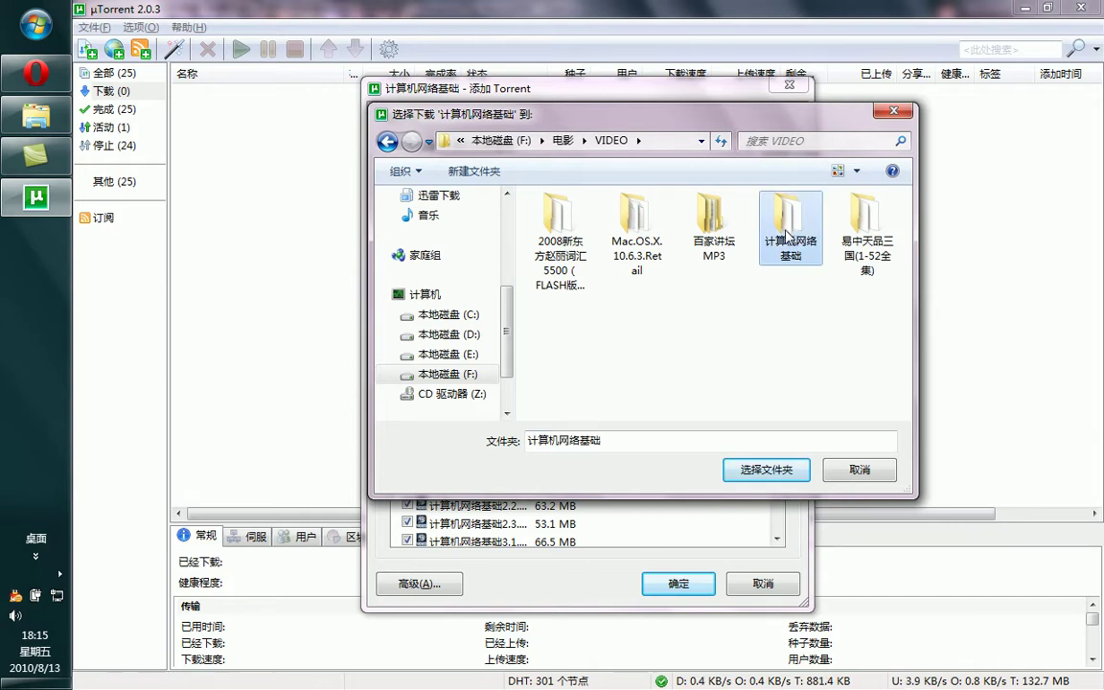
pyautogui.click(767, 470)
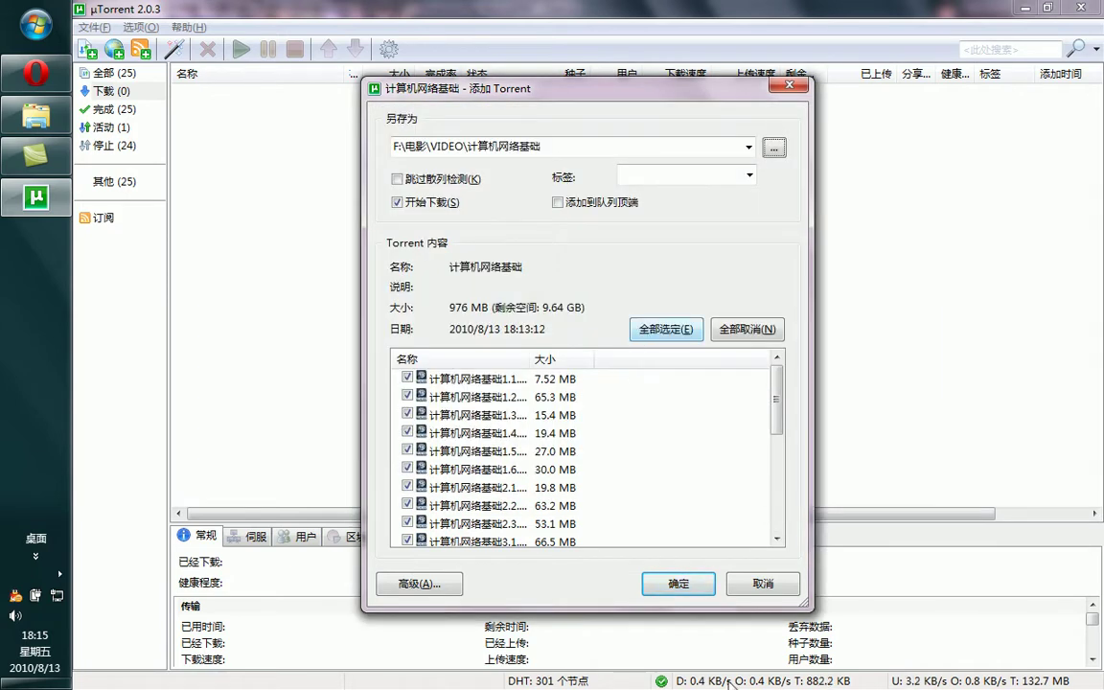
pyautogui.click(679, 584)
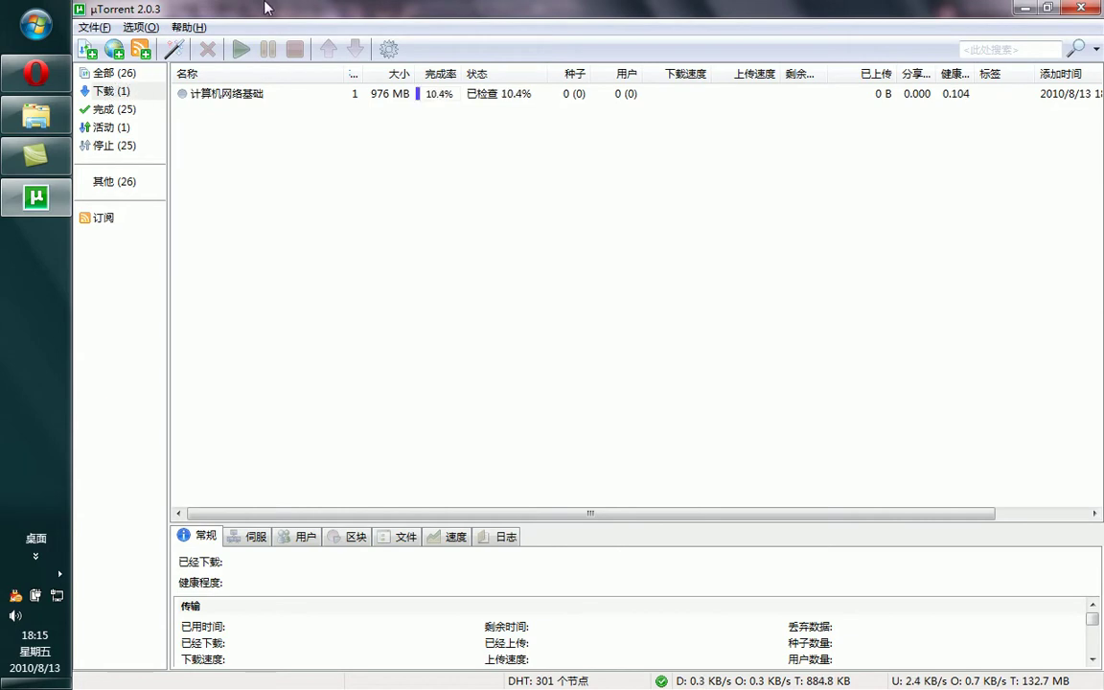
# Step: Select the 计算机网络基础 torrent among the active downloads and monitor its file check through to completion
pyautogui.moveTo(225, 113); pyautogui.dragTo(537, 94)
pyautogui.moveTo(261, 140); pyautogui.dragTo(541, 72)
pyautogui.moveTo(261, 143); pyautogui.dragTo(295, 166)
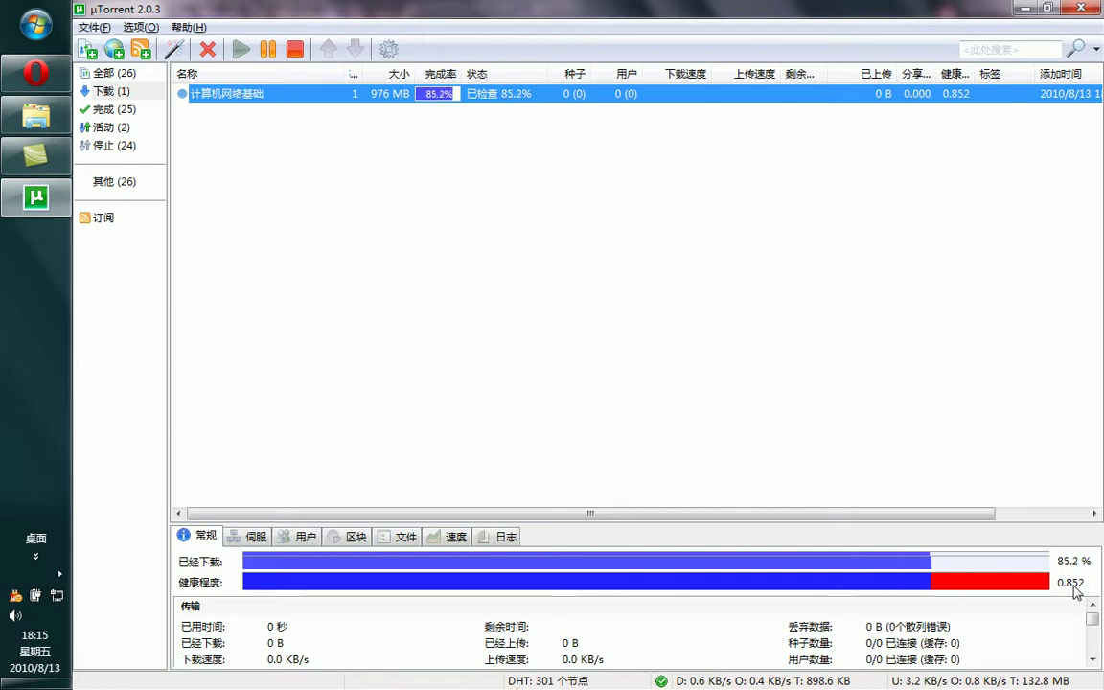
pyautogui.moveTo(296, 145); pyautogui.dragTo(588, 41)
pyautogui.moveTo(252, 146); pyautogui.dragTo(572, 72)
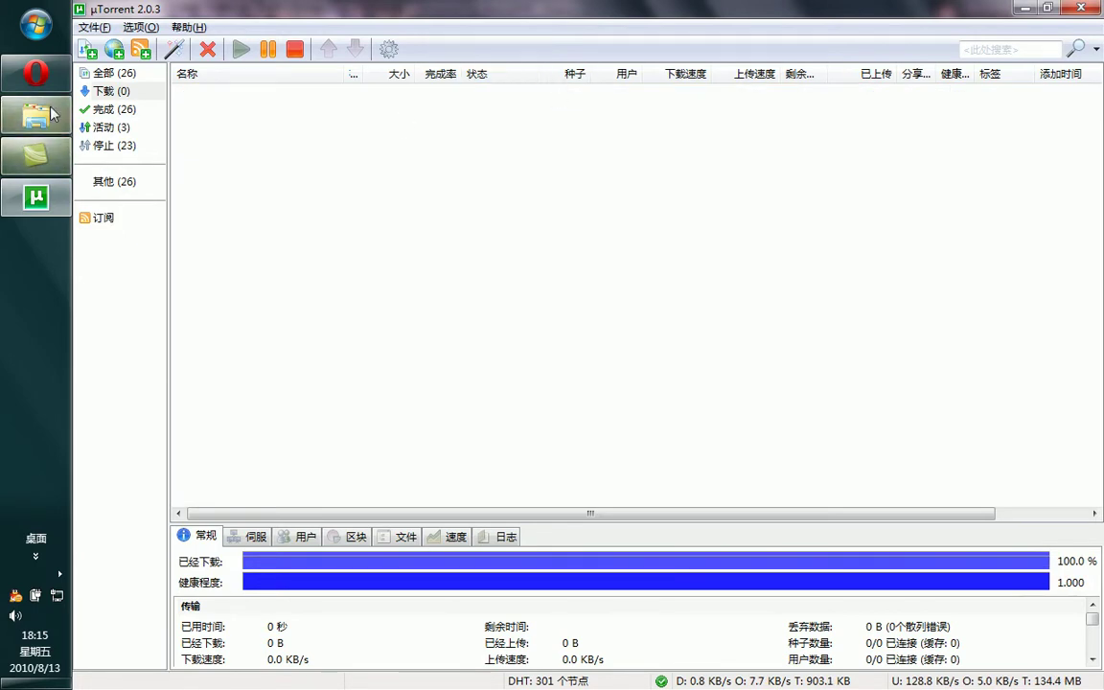
pyautogui.click(38, 77)
pyautogui.click(46, 197)
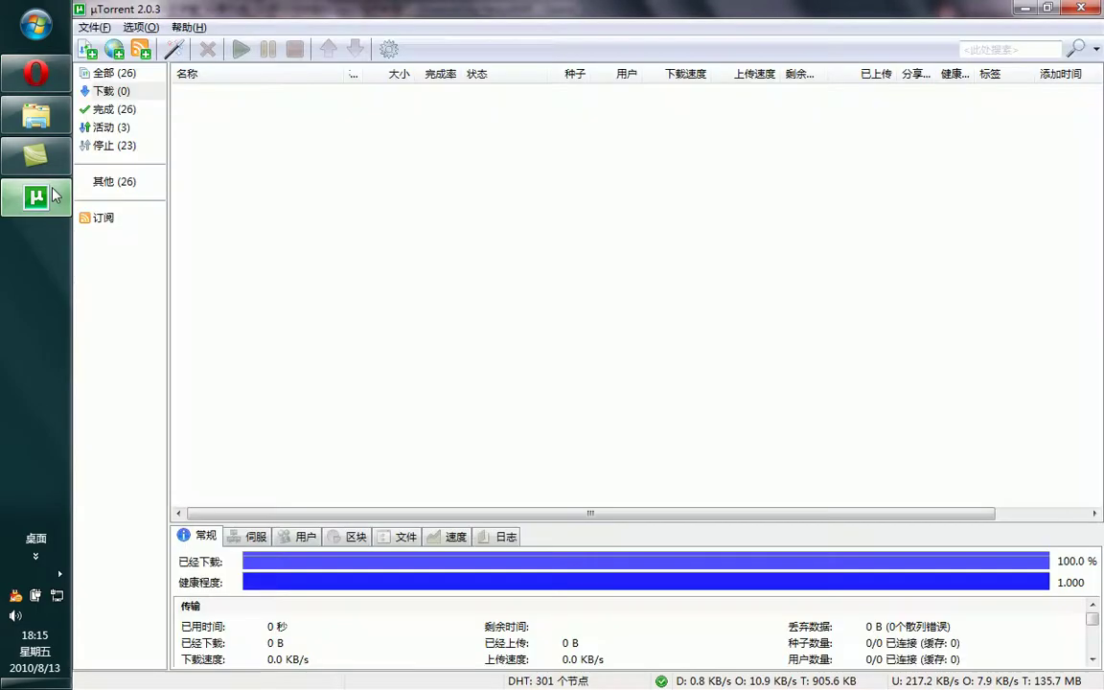
# Step: Show the 完成 torrents and check the seeding status of the 计算机网络基础 entry
pyautogui.click(114, 109)
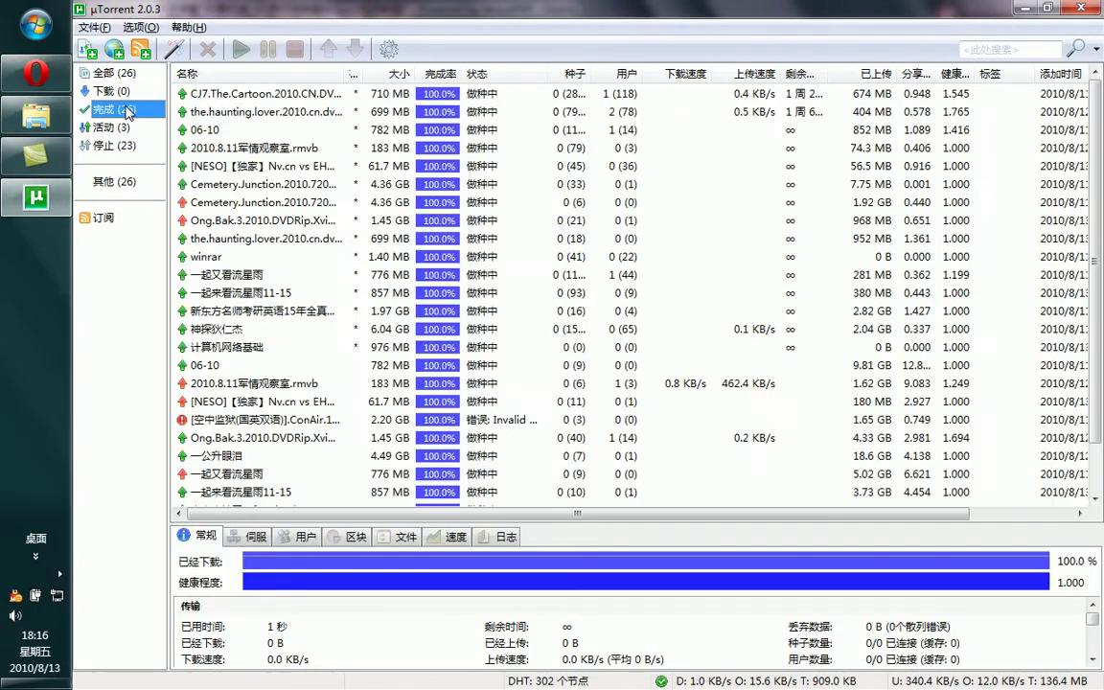
pyautogui.click(289, 153)
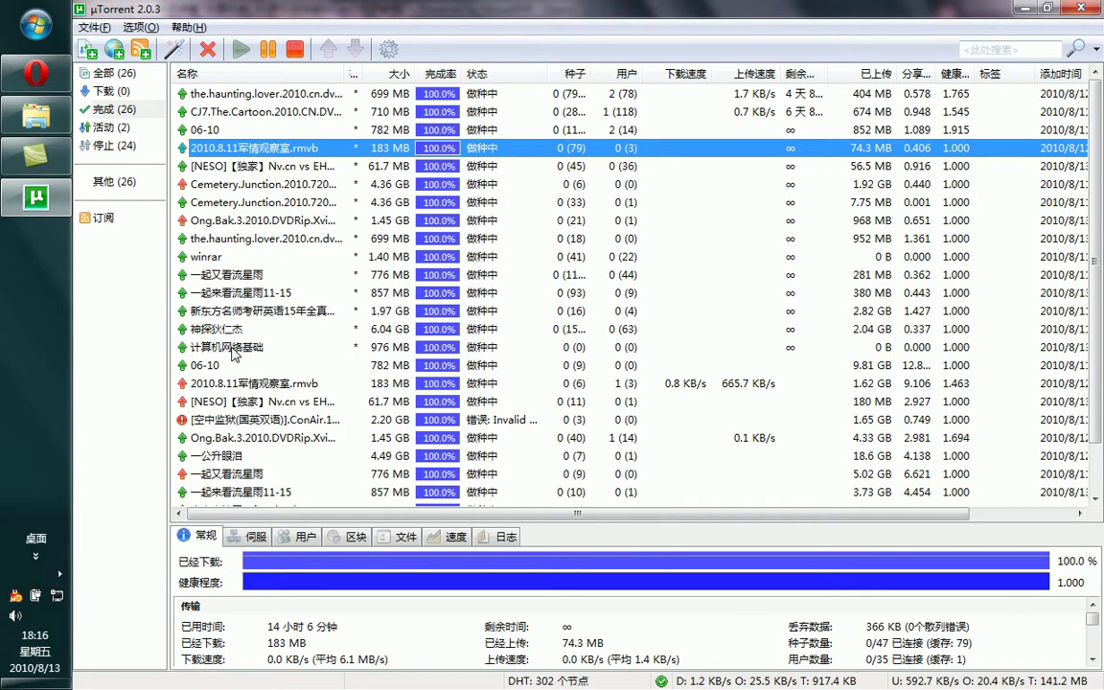
pyautogui.click(230, 347)
pyautogui.rightClick(230, 349)
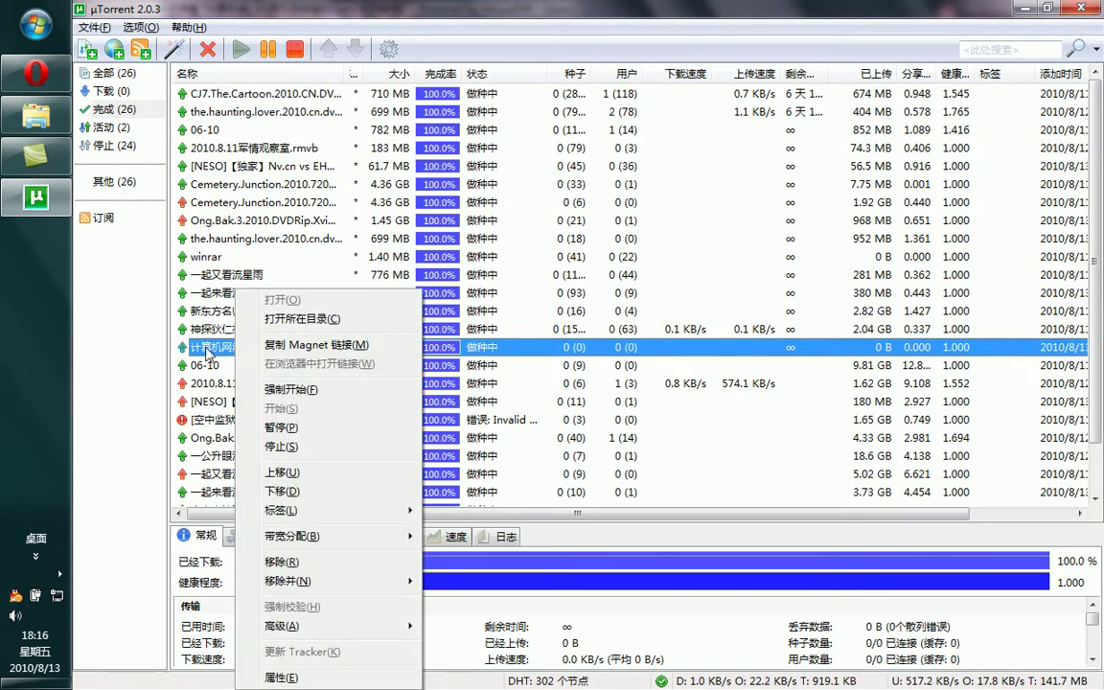
pyautogui.press('Escape')
pyautogui.press('F2')
pyautogui.press('Return')
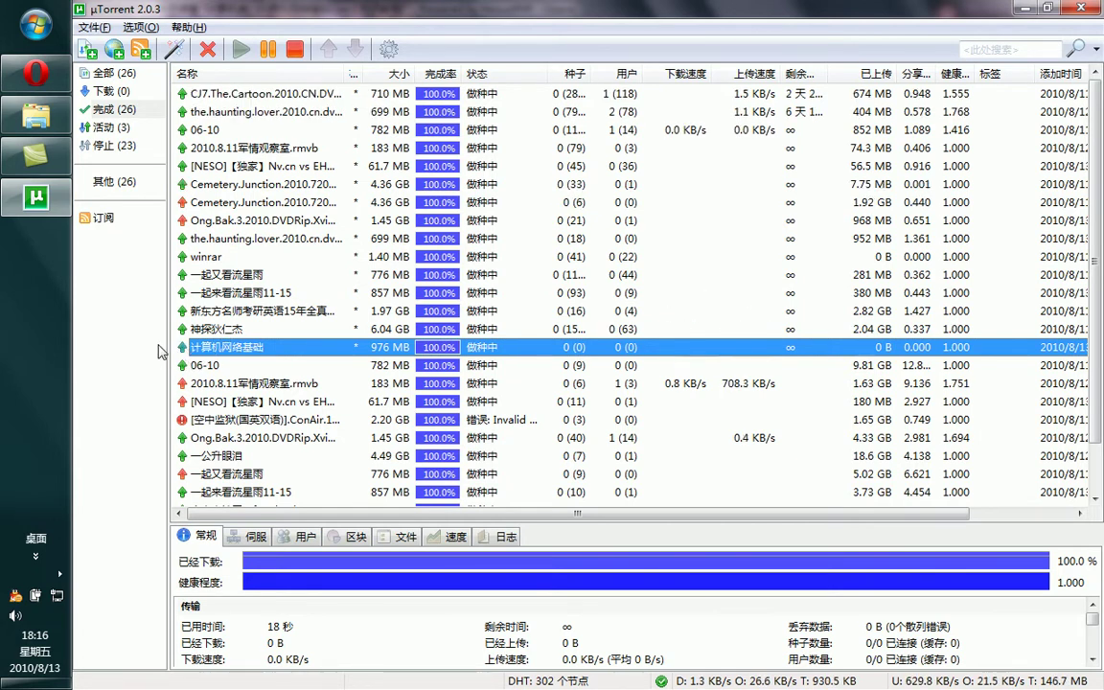
# Step: Switch to Opera, find the newly published entry in the site's 种子 list, and compare it with the torrent in µTorrent
pyautogui.click(36, 72)
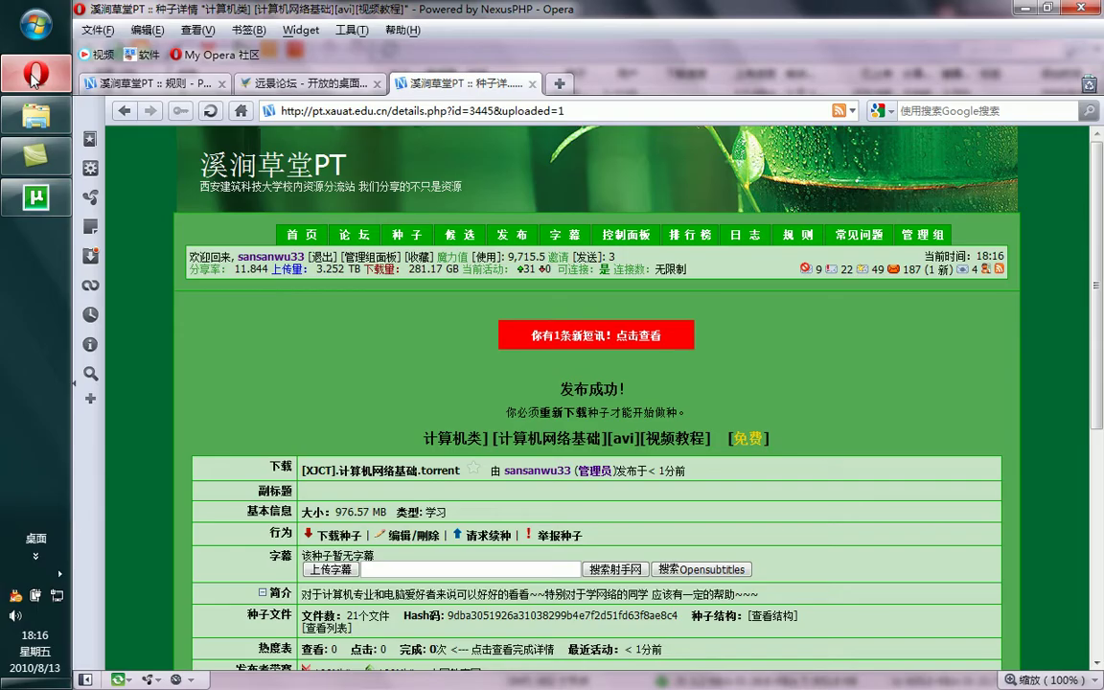
pyautogui.click(415, 237)
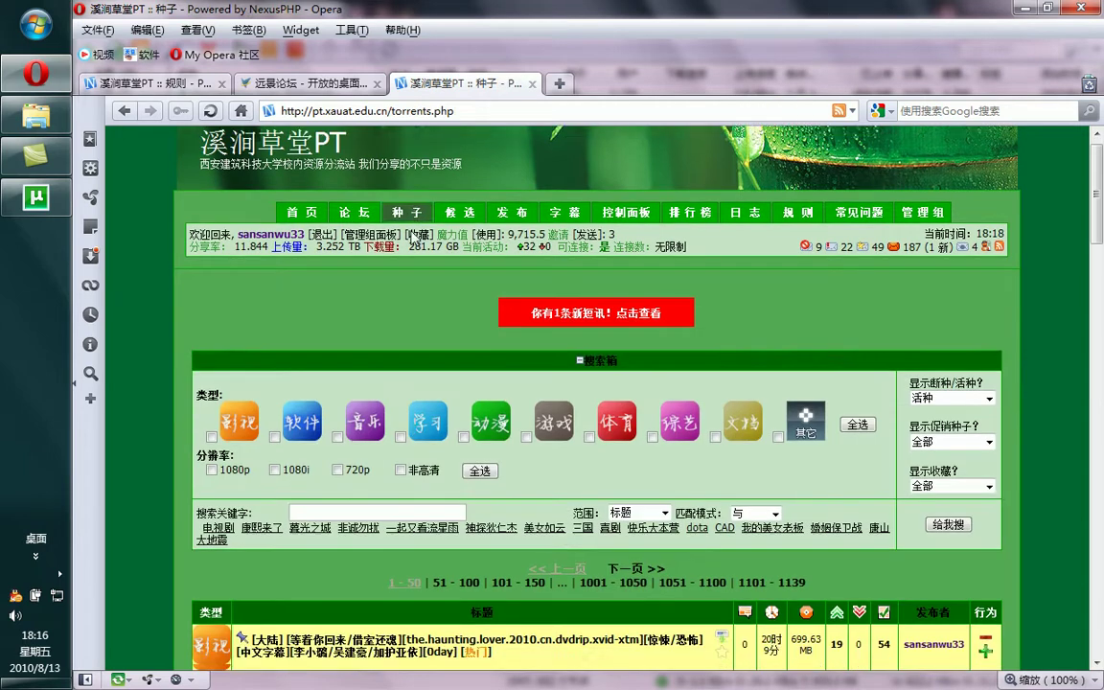
pyautogui.scroll(-4, 468, 271)
pyautogui.scroll(-1, 467, 271)
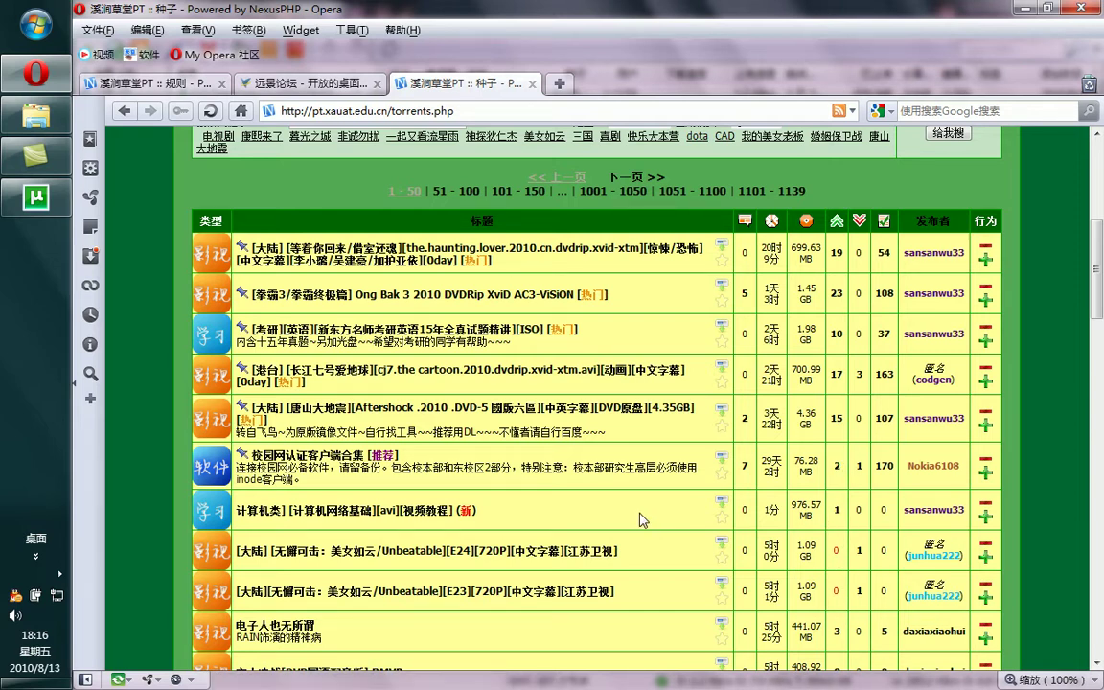
pyautogui.scroll(5, 580, 476)
pyautogui.click(36, 198)
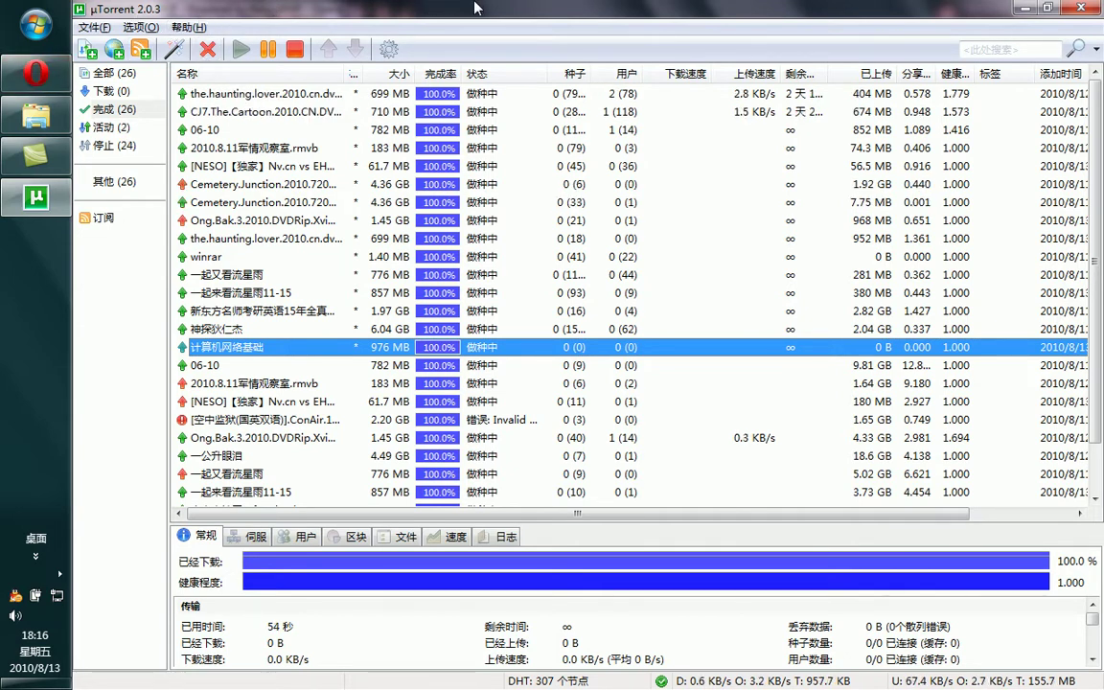
pyautogui.click(35, 73)
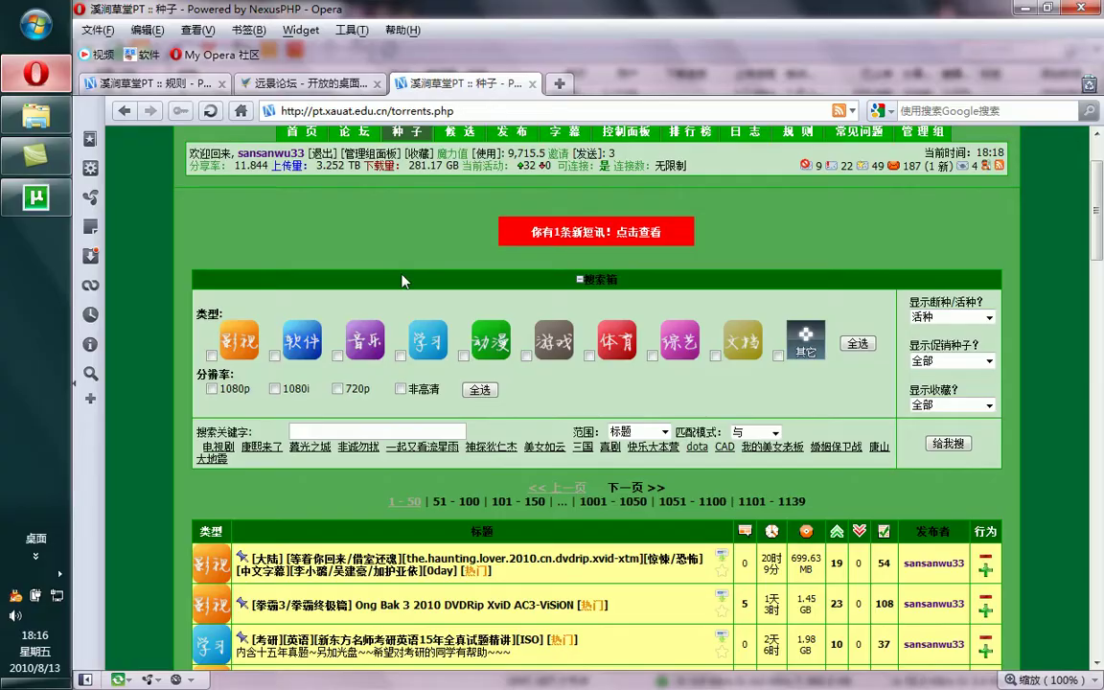
# Step: Go from the 规则 page to the site's 首页 and find the recommended BT client links in its footer
pyautogui.click(193, 86)
pyautogui.scroll(10, 403, 222)
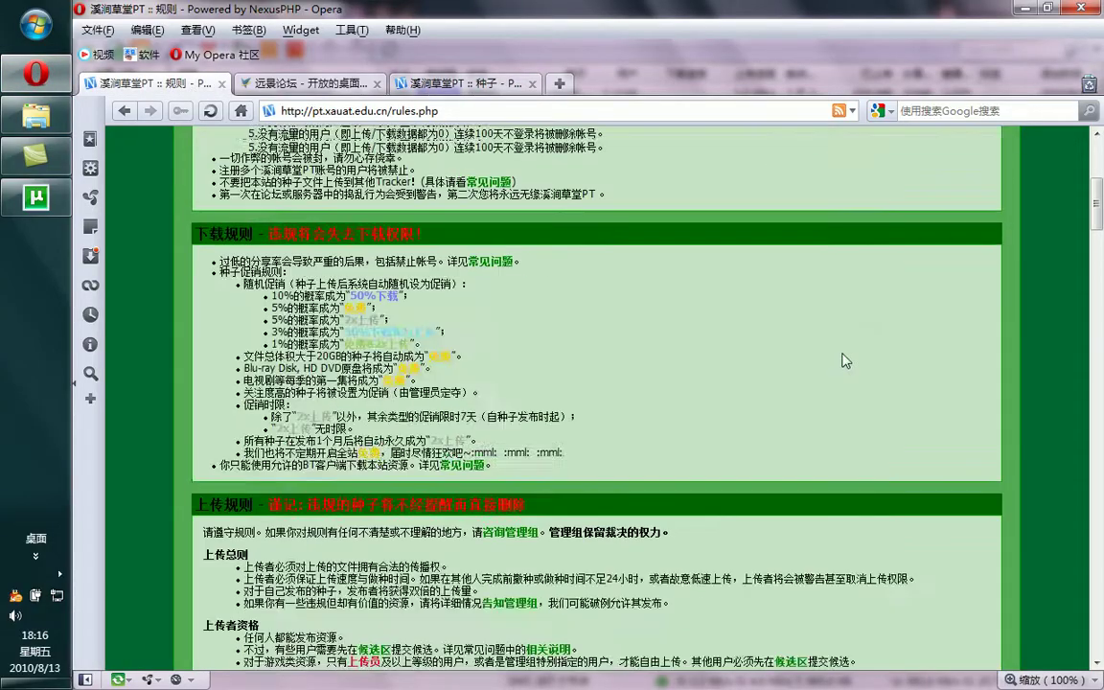
pyautogui.click(309, 235)
pyautogui.scroll(-20, 611, 405)
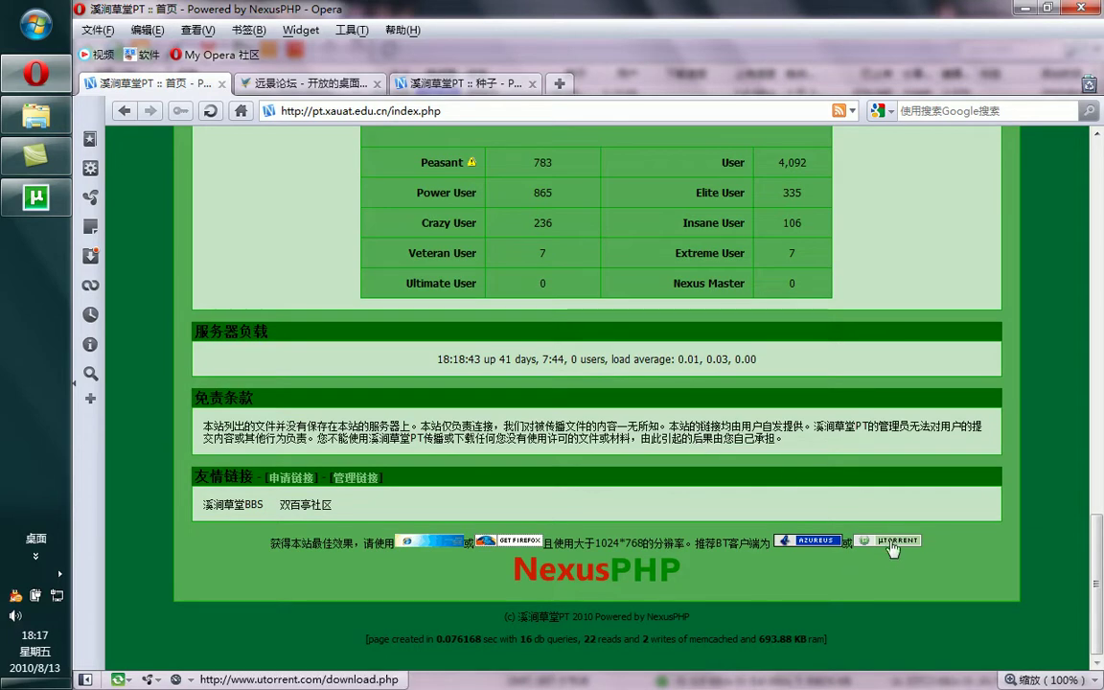
# Step: Open the recommended µTorrent download page, review its 稳定版, beta and 语言包 downloads, and close the page
pyautogui.click(895, 545)
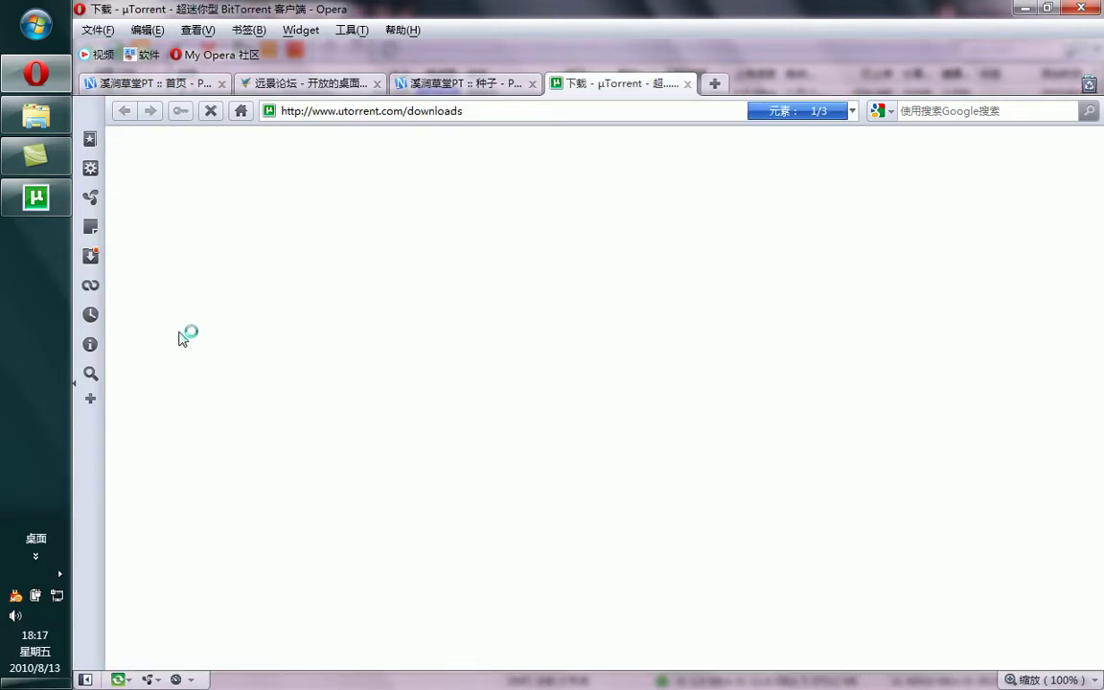
pyautogui.scroll(-4, 470, 455)
pyautogui.scroll(-3, 469, 455)
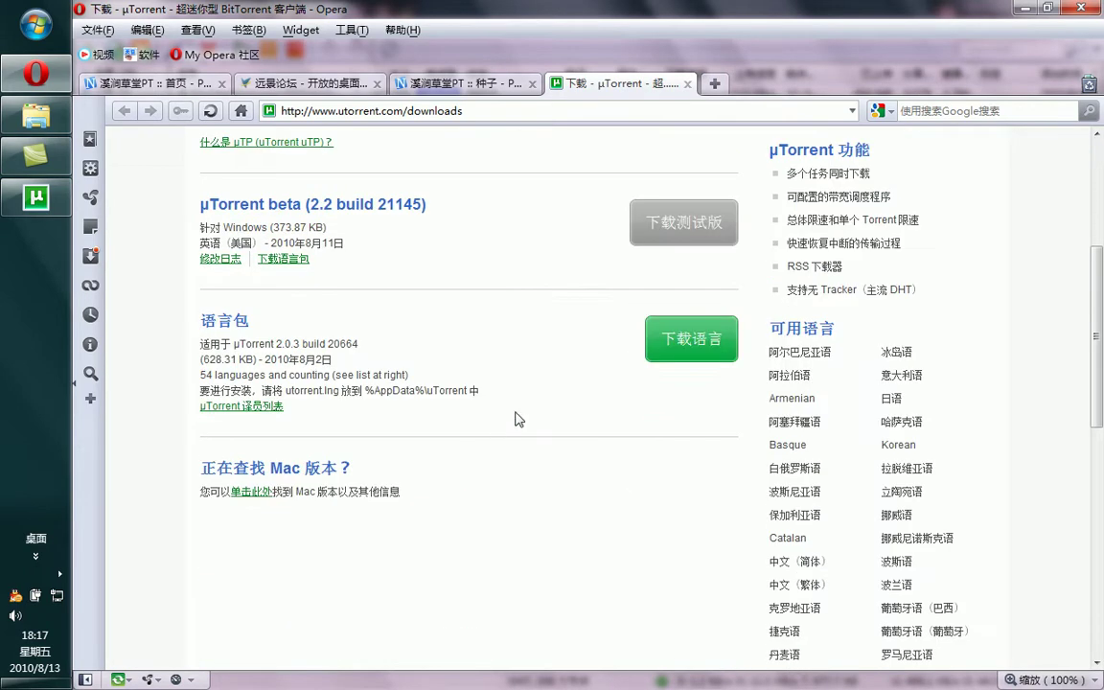
pyautogui.scroll(7, 502, 439)
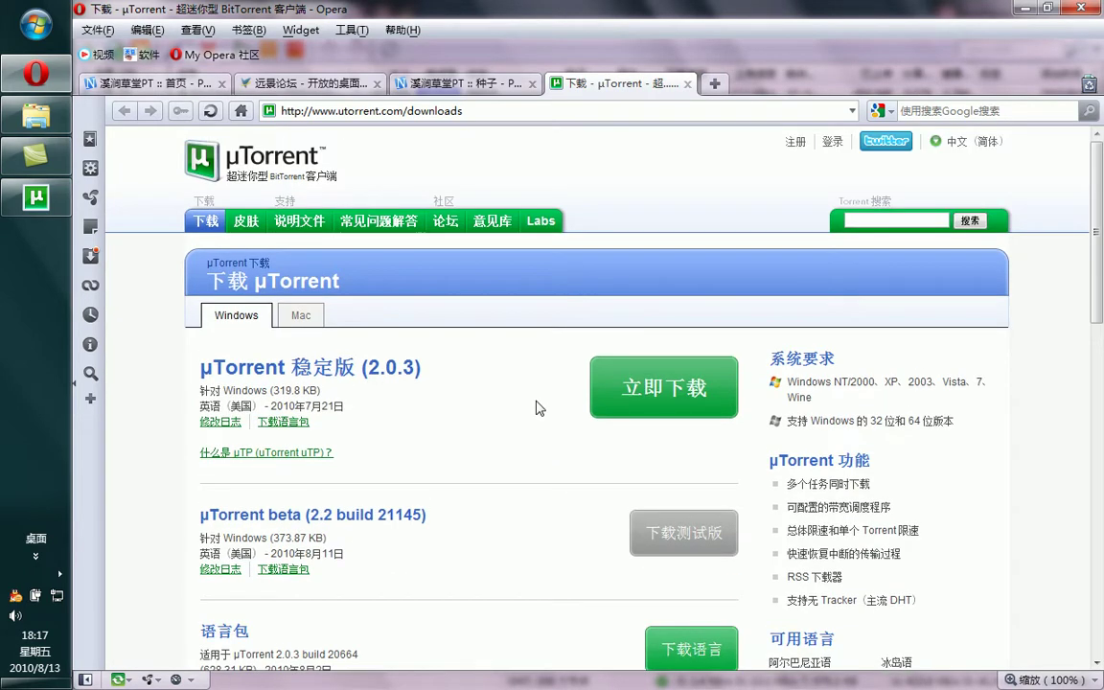
pyautogui.click(687, 84)
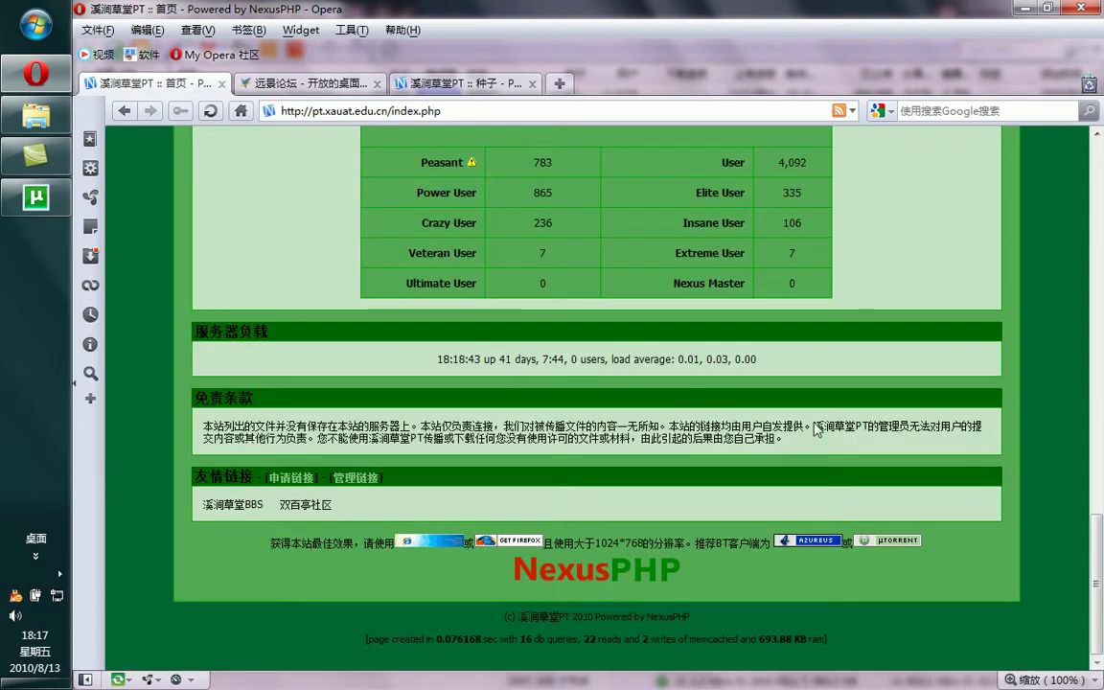